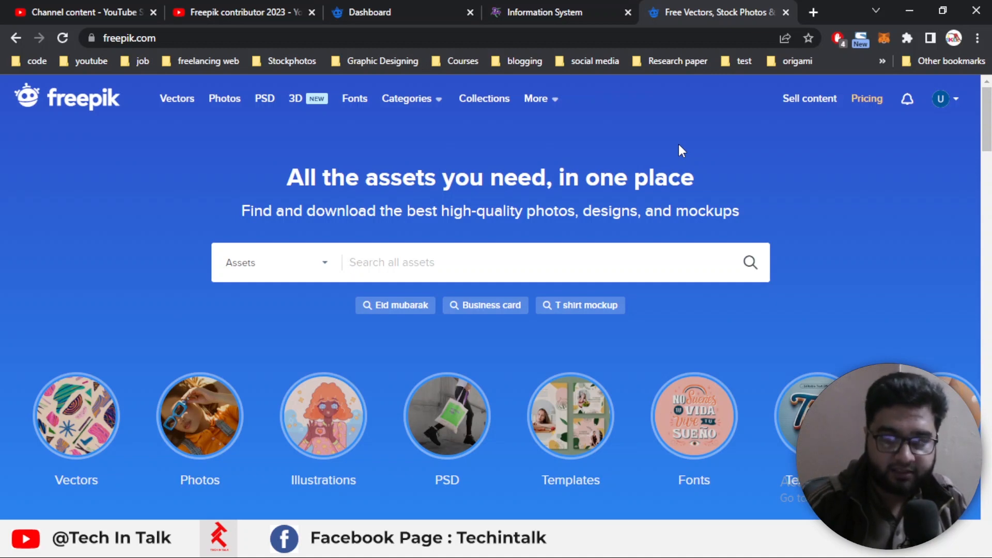
Switch to YouTube and look through the videos in the Freepik contributor 2023 playlist
{"action": "left_click", "coordinate": [254, 7]}
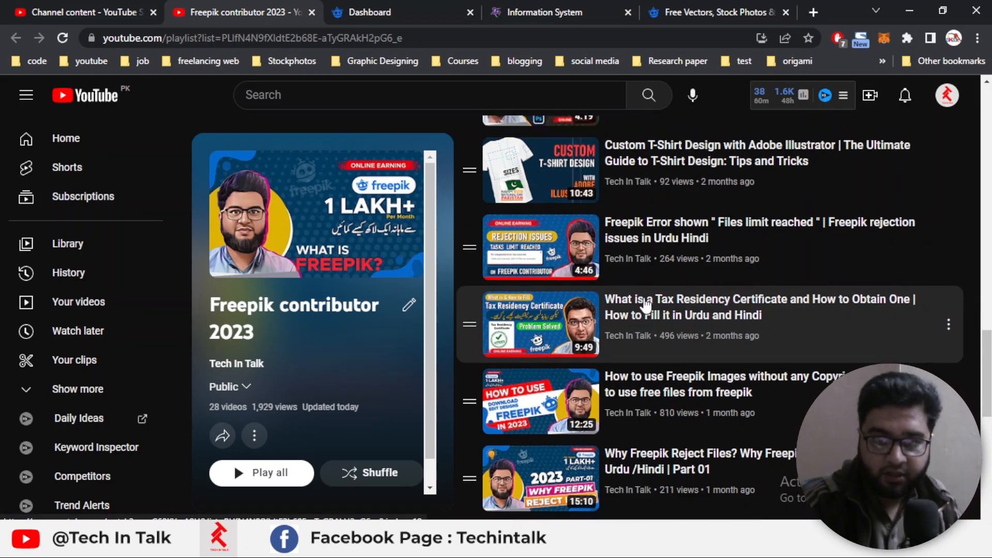
{"action": "scroll", "coordinate": [672, 300], "scroll_direction": "up", "scroll_amount": 15}
{"action": "scroll", "coordinate": [646, 305], "scroll_direction": "up", "scroll_amount": 3}
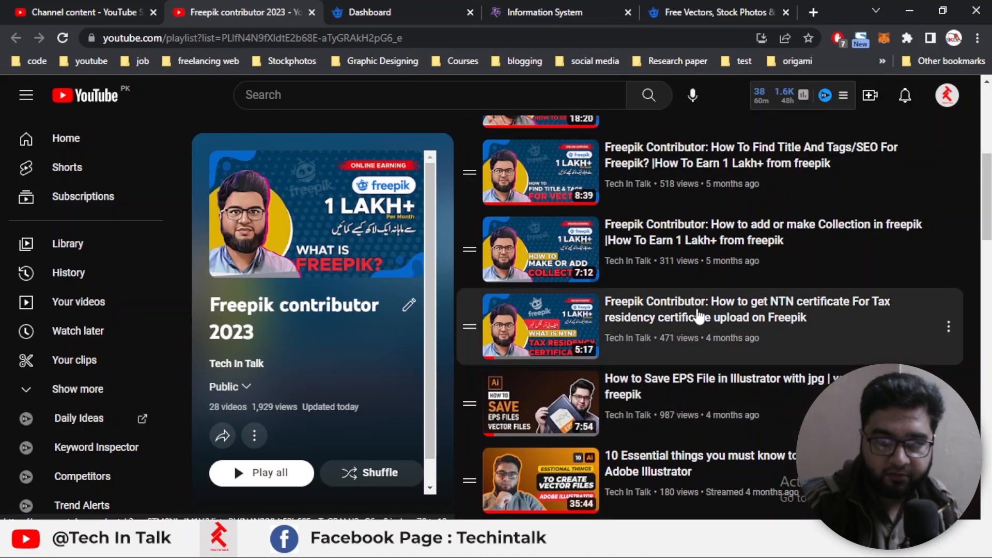
{"action": "scroll", "coordinate": [692, 316], "scroll_direction": "up", "scroll_amount": 1}
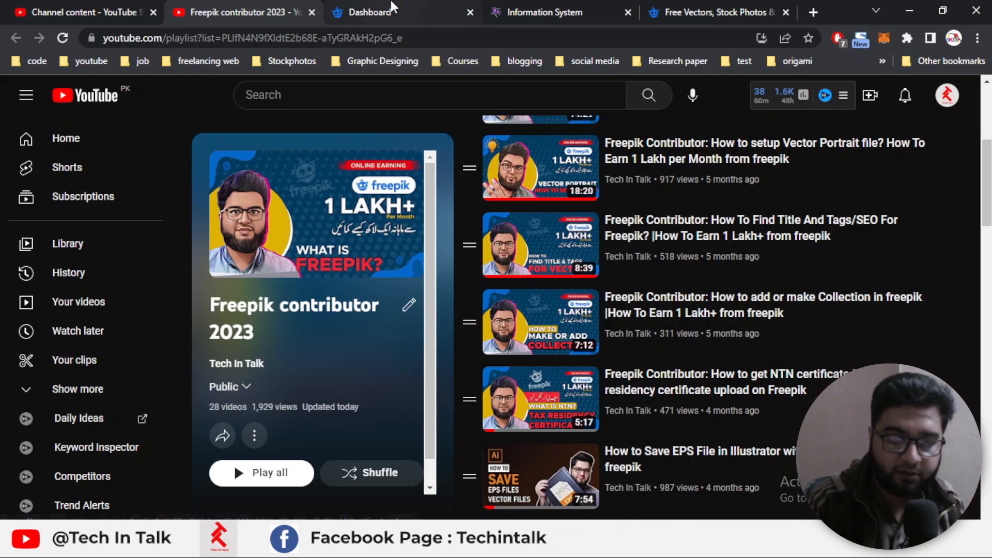
Switch to the Freepik homepage and review its asset types, recommended categories, trending collections, Premium benefits and calendar section
{"action": "left_click", "coordinate": [700, 8]}
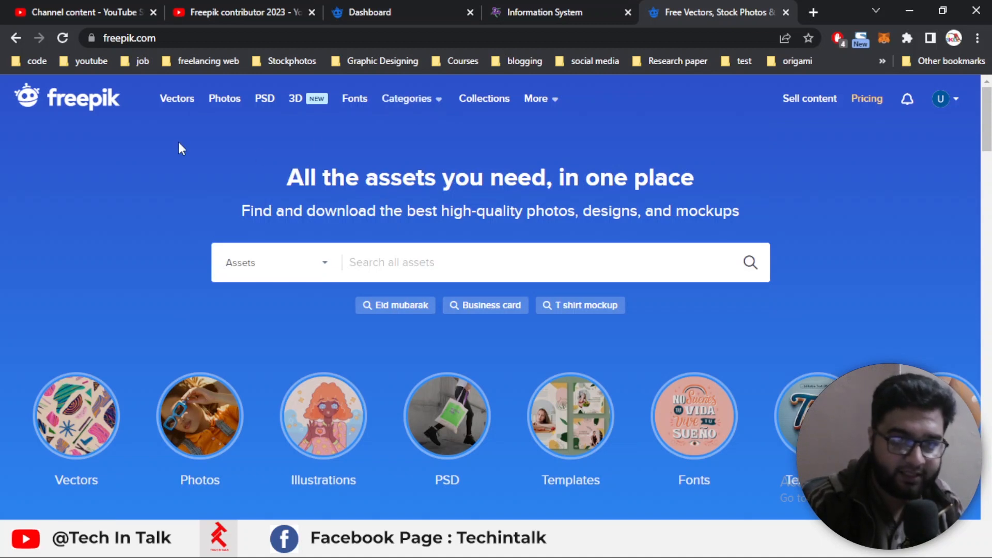
{"action": "scroll", "coordinate": [181, 171], "scroll_direction": "down", "scroll_amount": 3}
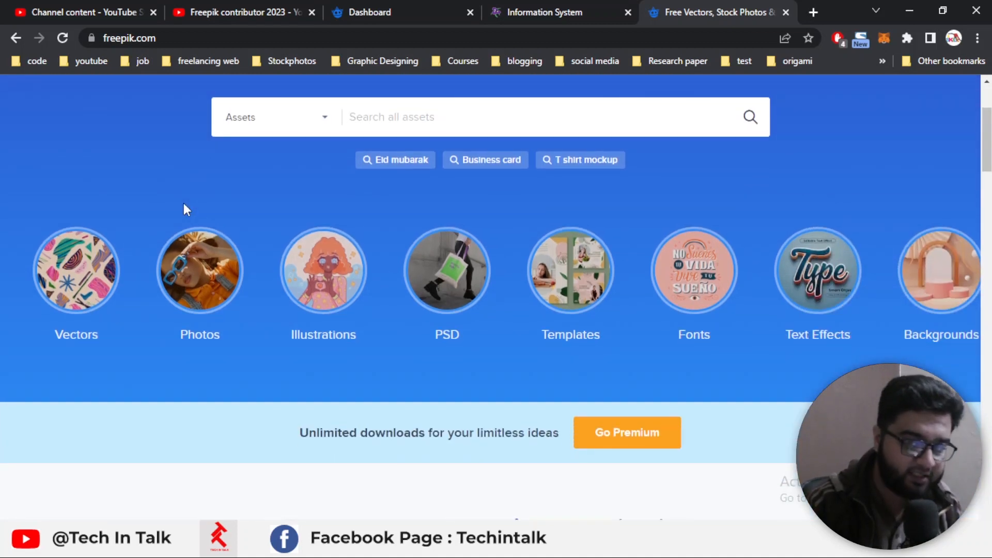
{"action": "scroll", "coordinate": [278, 281], "scroll_direction": "down", "scroll_amount": 3}
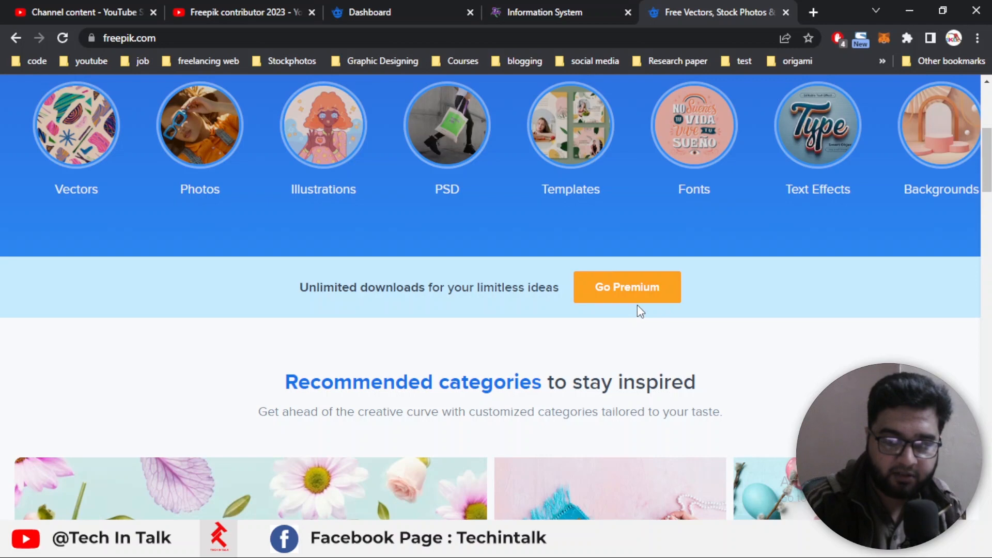
{"action": "scroll", "coordinate": [497, 312], "scroll_direction": "down", "scroll_amount": 3}
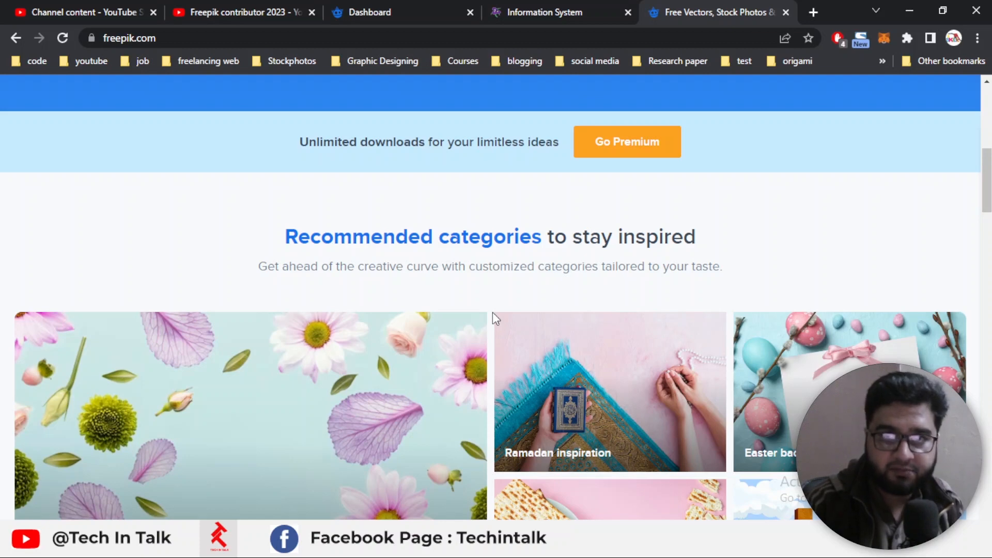
{"action": "scroll", "coordinate": [492, 313], "scroll_direction": "down", "scroll_amount": 8}
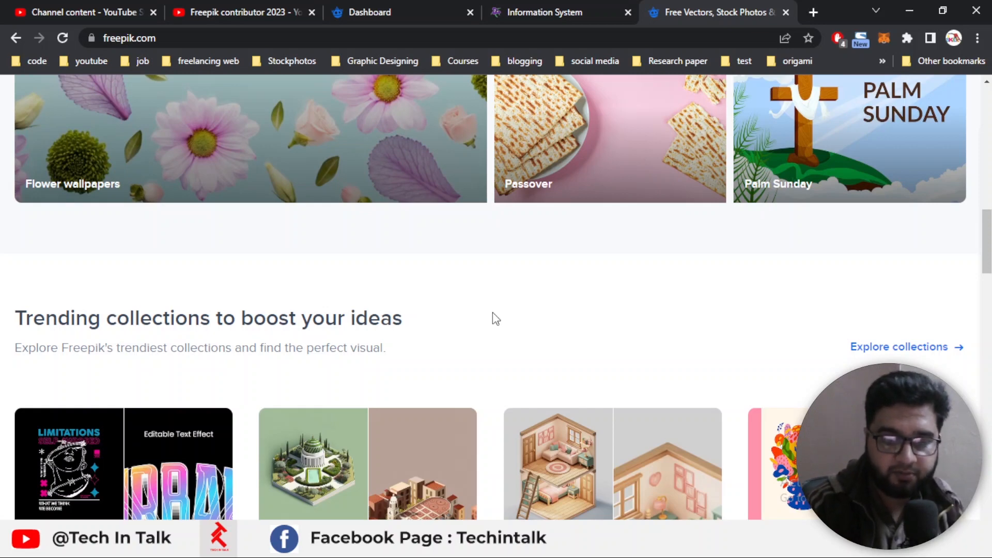
{"action": "scroll", "coordinate": [495, 319], "scroll_direction": "down", "scroll_amount": 6}
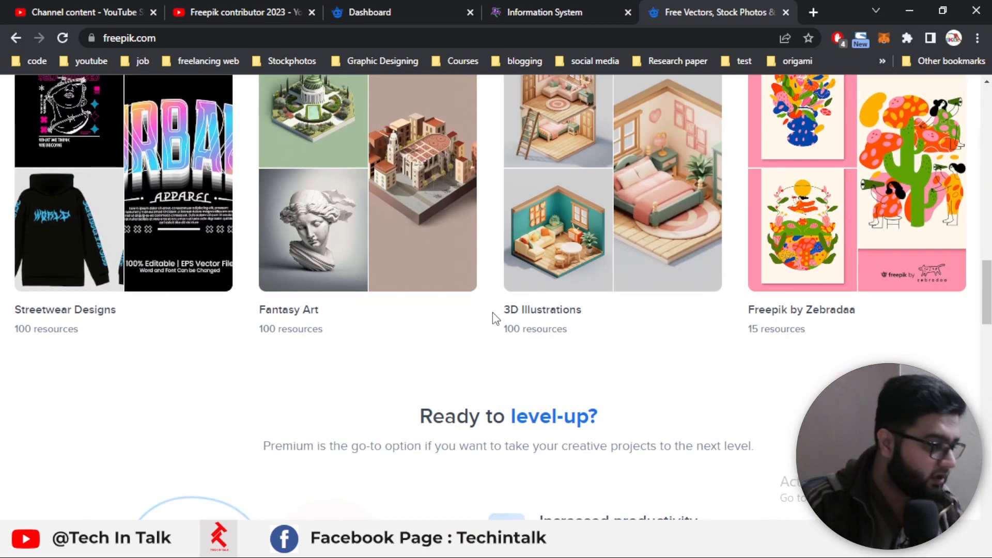
{"action": "scroll", "coordinate": [427, 308], "scroll_direction": "down", "scroll_amount": 7}
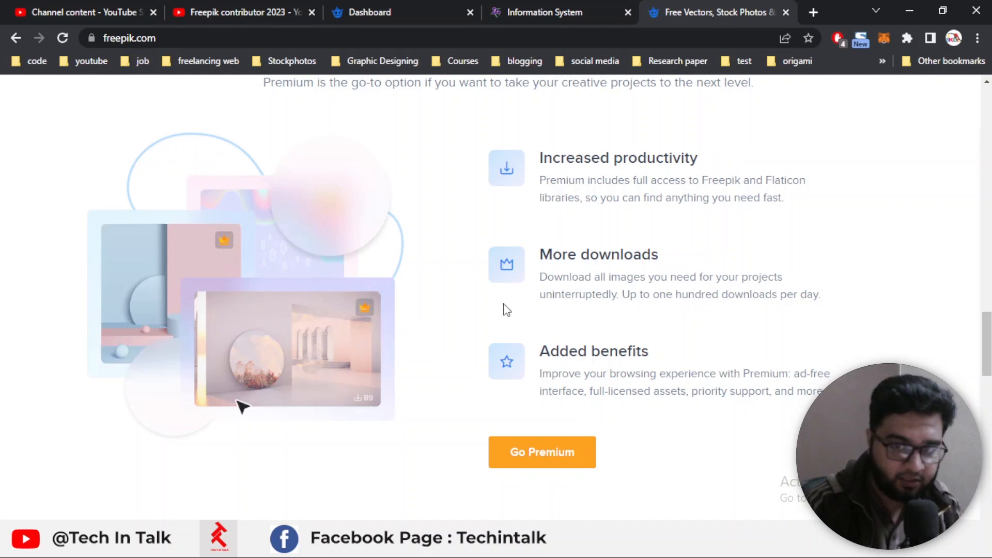
{"action": "scroll", "coordinate": [506, 310], "scroll_direction": "down", "scroll_amount": 8}
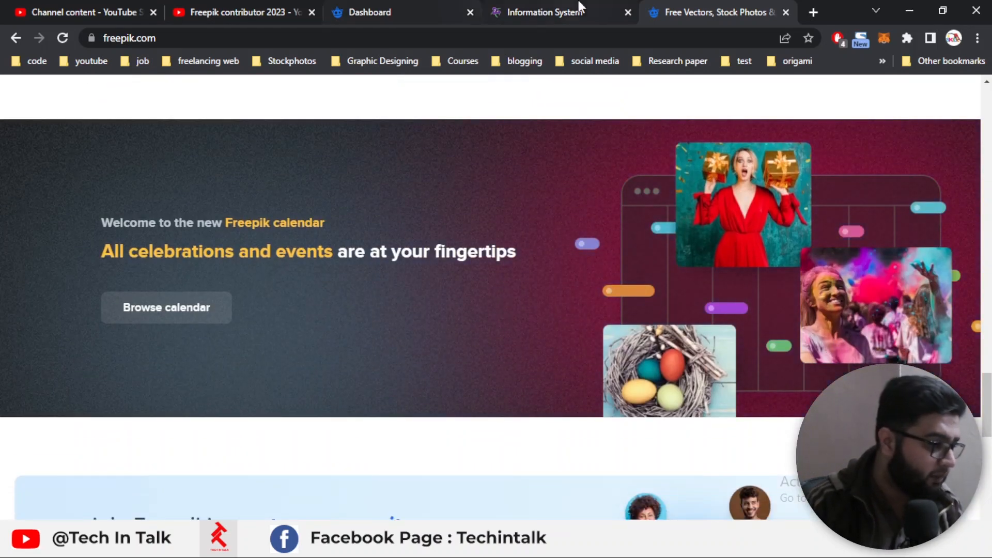
Open the Festivities calendar from the Freepik contributor dashboard in a new browser tab and switch to it
{"action": "left_click", "coordinate": [425, 6]}
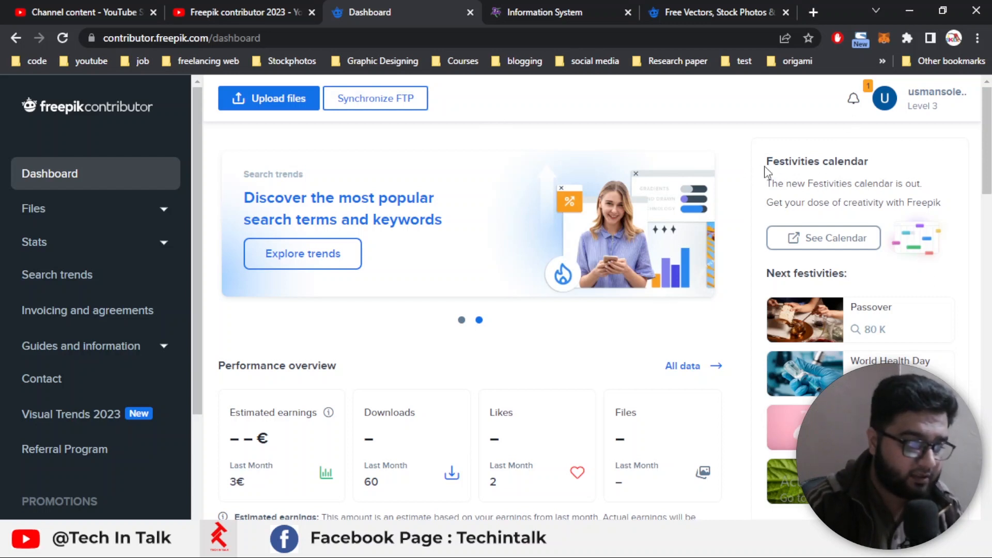
{"action": "left_click_drag", "start_coordinate": [766, 166], "coordinate": [882, 164]}
{"action": "left_click", "coordinate": [921, 175]}
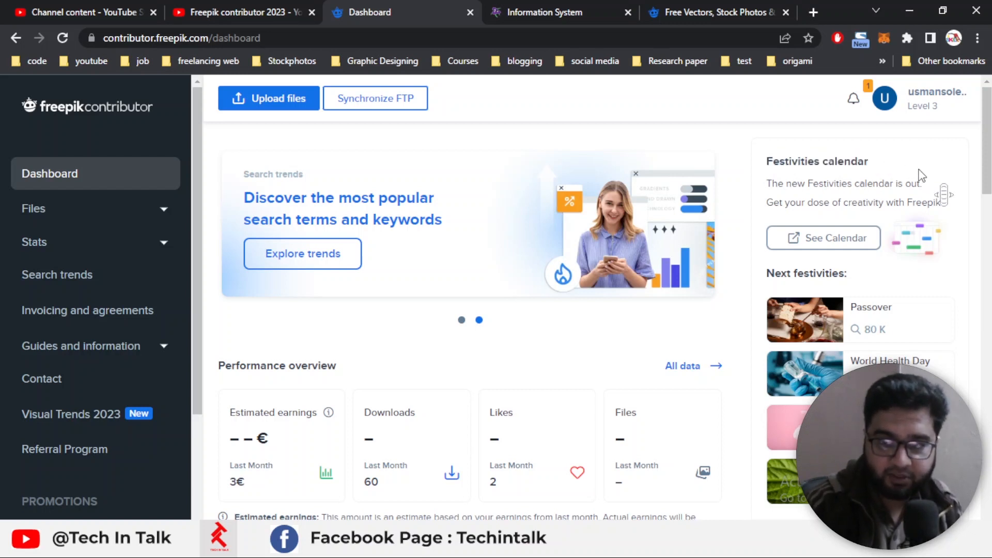
{"action": "right_click", "coordinate": [829, 234]}
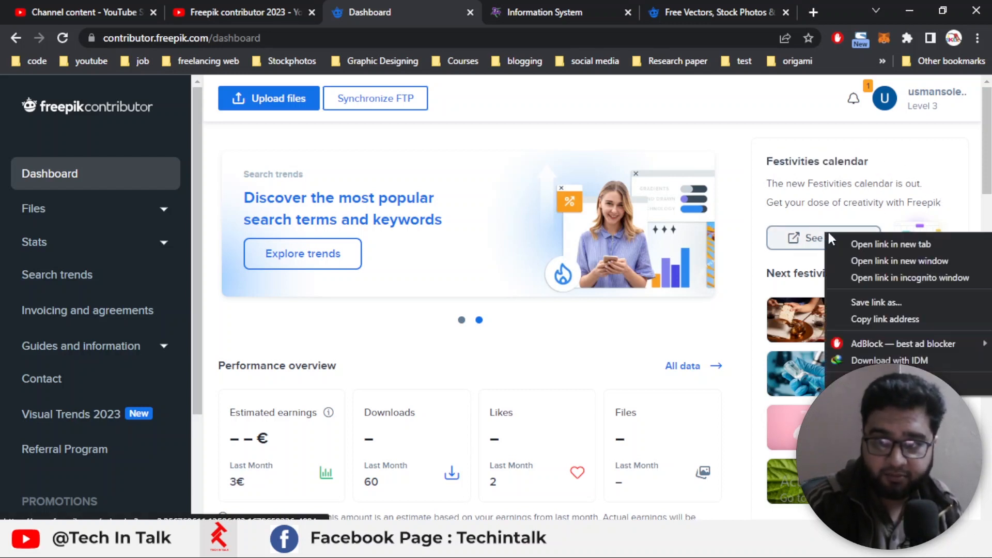
{"action": "left_click", "coordinate": [856, 243]}
{"action": "scroll", "coordinate": [856, 217], "scroll_direction": "down", "scroll_amount": 1}
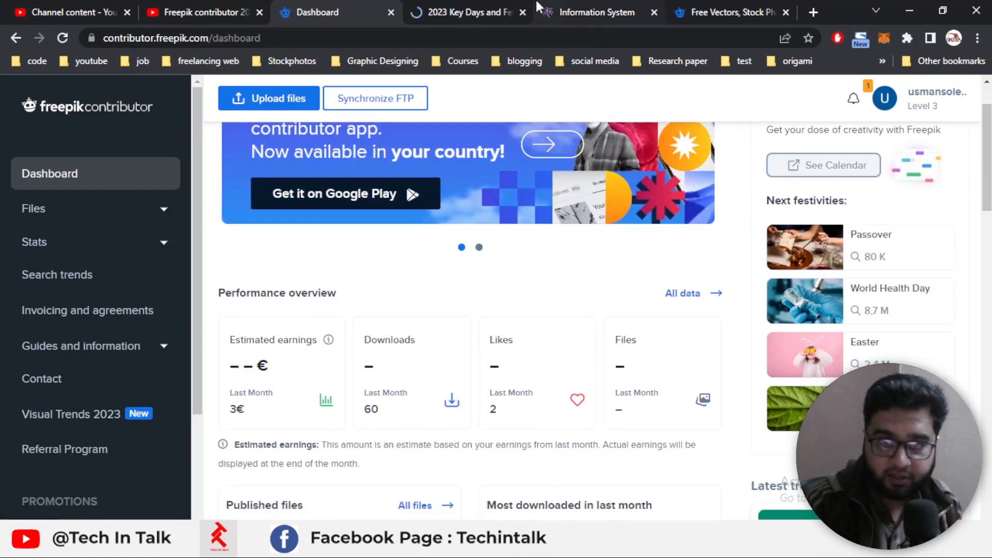
{"action": "left_click", "coordinate": [461, 8]}
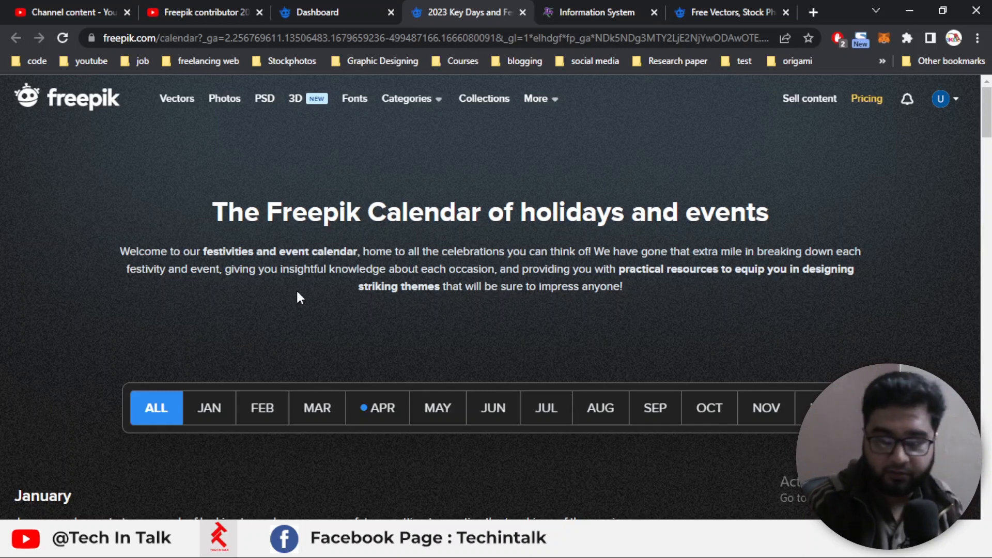
Filter the Freepik calendar of holidays and events to December
{"action": "scroll", "coordinate": [298, 297], "scroll_direction": "down", "scroll_amount": 4}
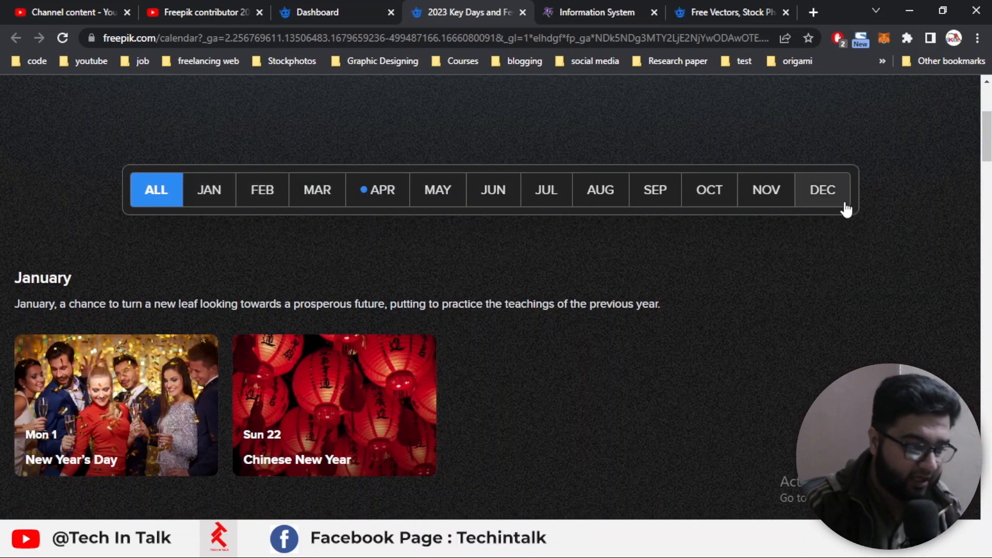
{"action": "left_click", "coordinate": [810, 209]}
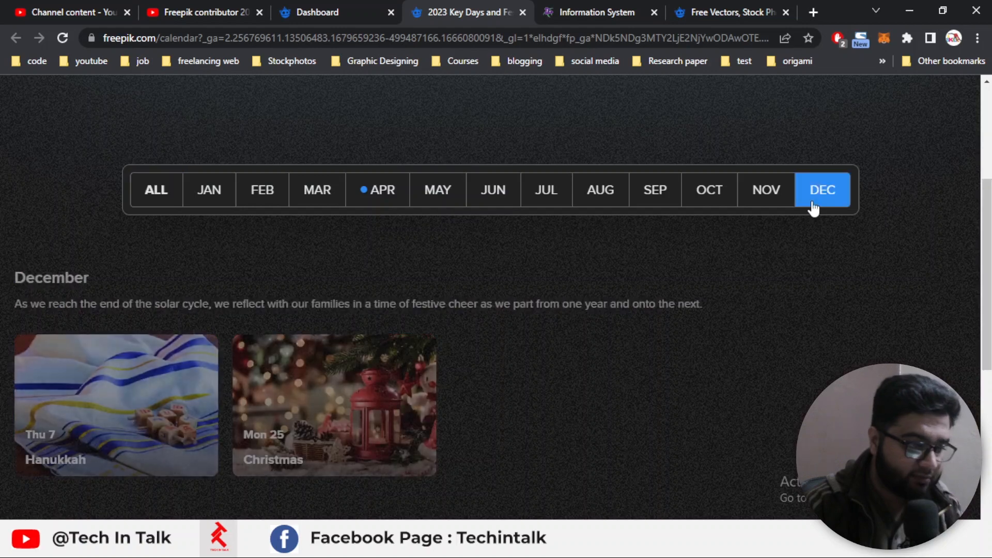
{"action": "scroll", "coordinate": [437, 294], "scroll_direction": "up", "scroll_amount": 4}
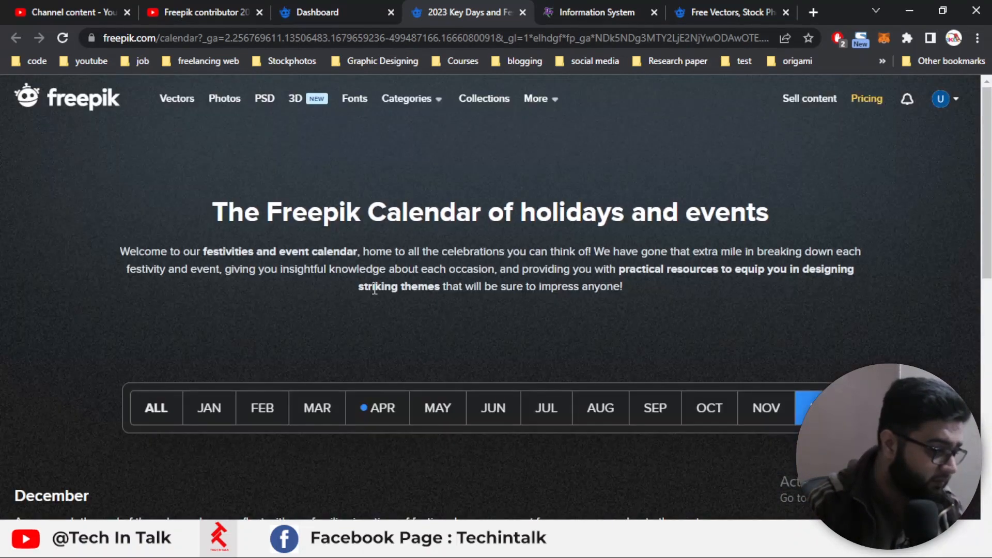
Filter the calendar to April and browse that month's row of event cards from Passover through World Book Day
{"action": "scroll", "coordinate": [408, 284], "scroll_direction": "down", "scroll_amount": 3}
{"action": "left_click", "coordinate": [381, 262]}
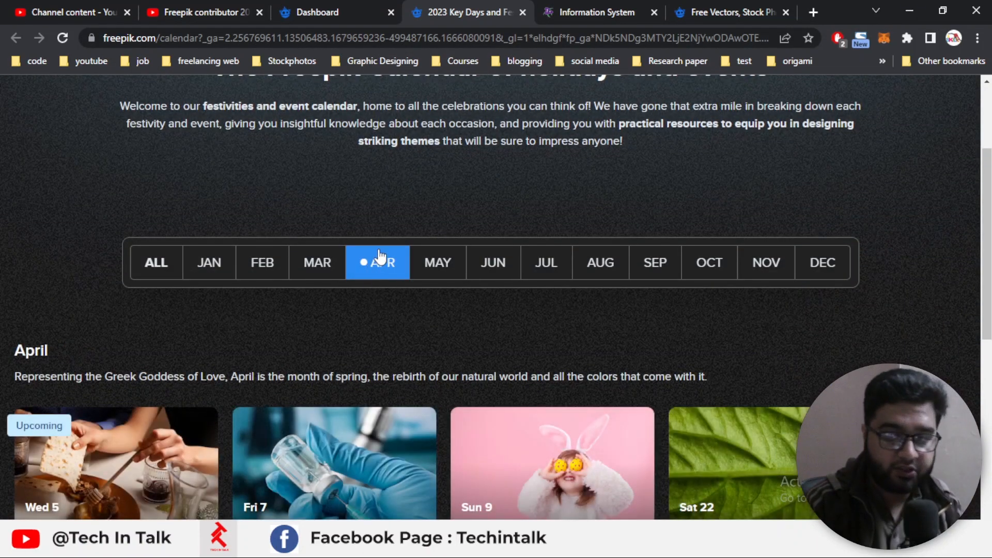
{"action": "scroll", "coordinate": [380, 257], "scroll_direction": "down", "scroll_amount": 1}
{"action": "scroll", "coordinate": [380, 257], "scroll_direction": "down", "scroll_amount": 2}
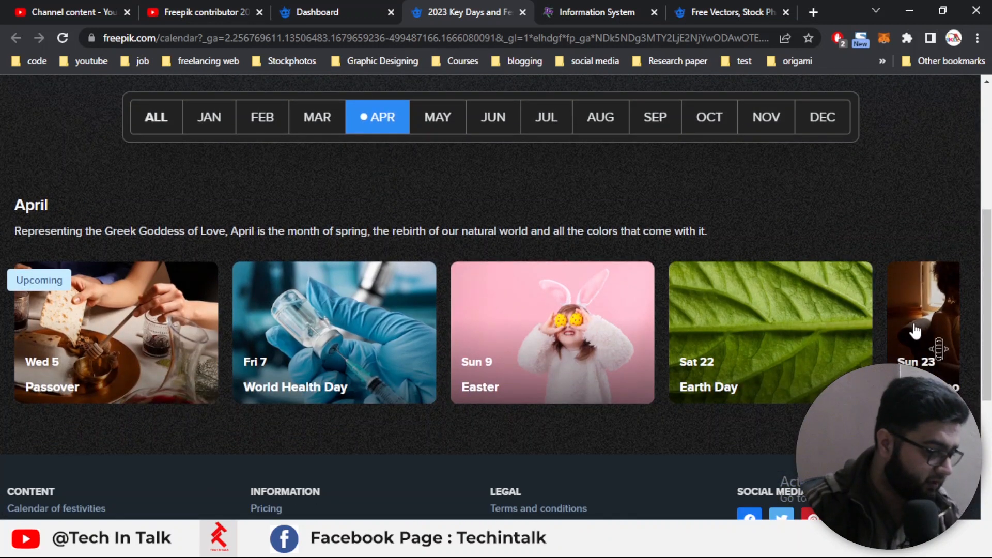
{"action": "left_click_drag", "start_coordinate": [915, 331], "coordinate": [693, 334]}
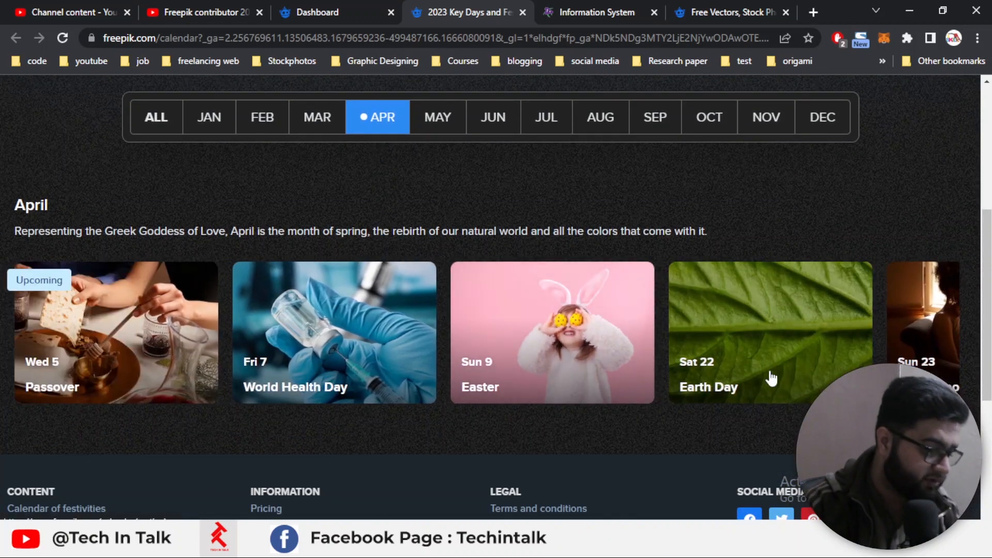
{"action": "left_click_drag", "start_coordinate": [768, 377], "coordinate": [574, 381]}
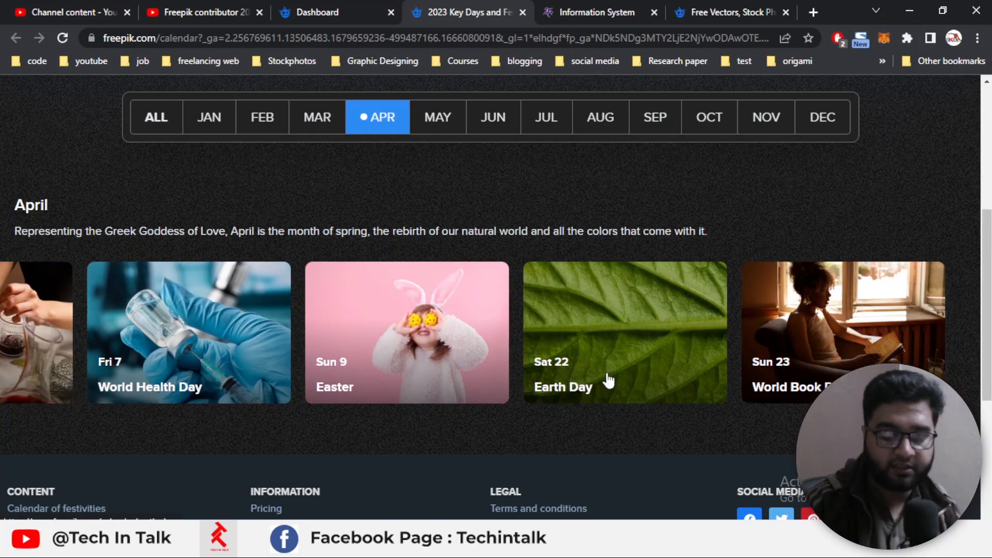
{"action": "left_click_drag", "start_coordinate": [547, 377], "coordinate": [703, 362]}
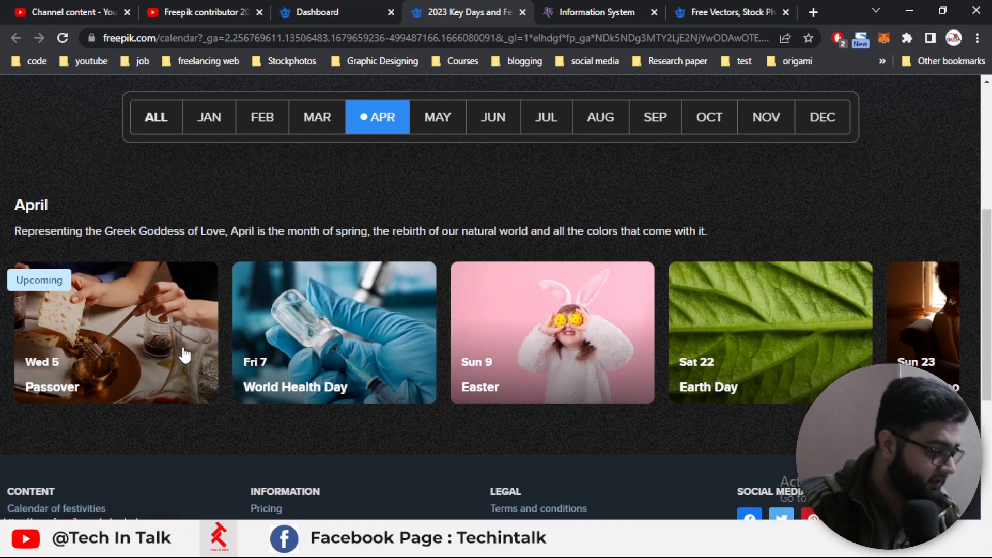
{"action": "left_click_drag", "start_coordinate": [519, 355], "coordinate": [293, 343]}
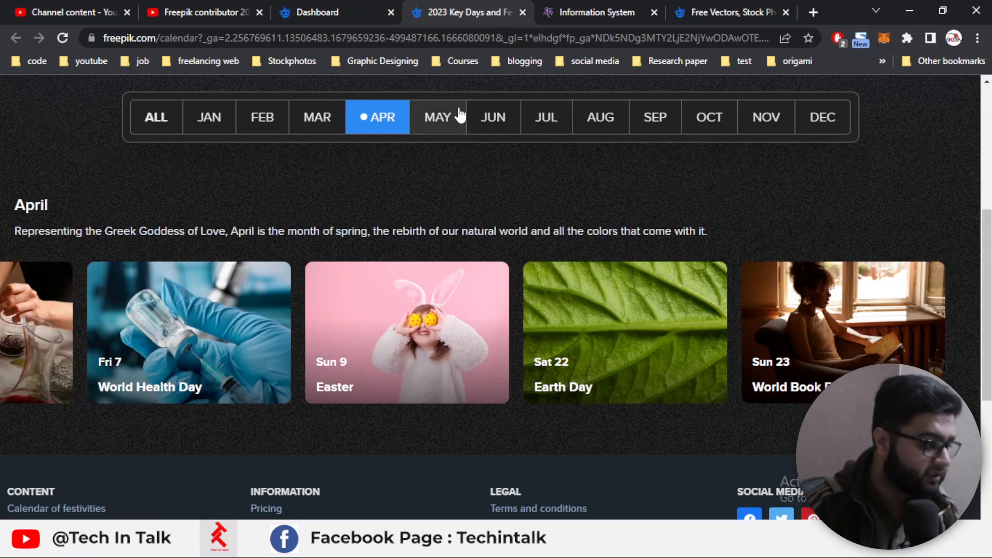
View the calendar's May and June events, and return to the start of the Freepik contributor dashboard
{"action": "left_click", "coordinate": [439, 117]}
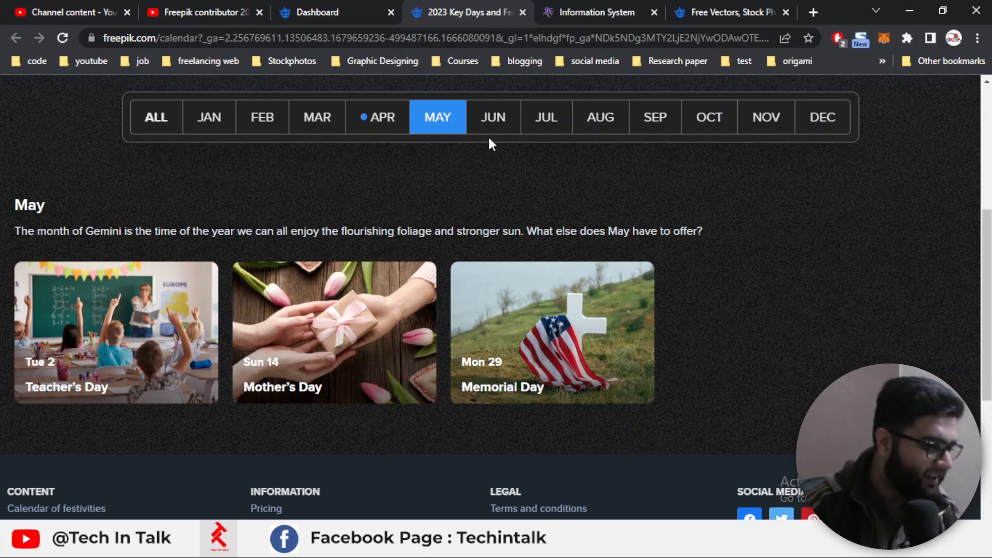
{"action": "left_click", "coordinate": [492, 109]}
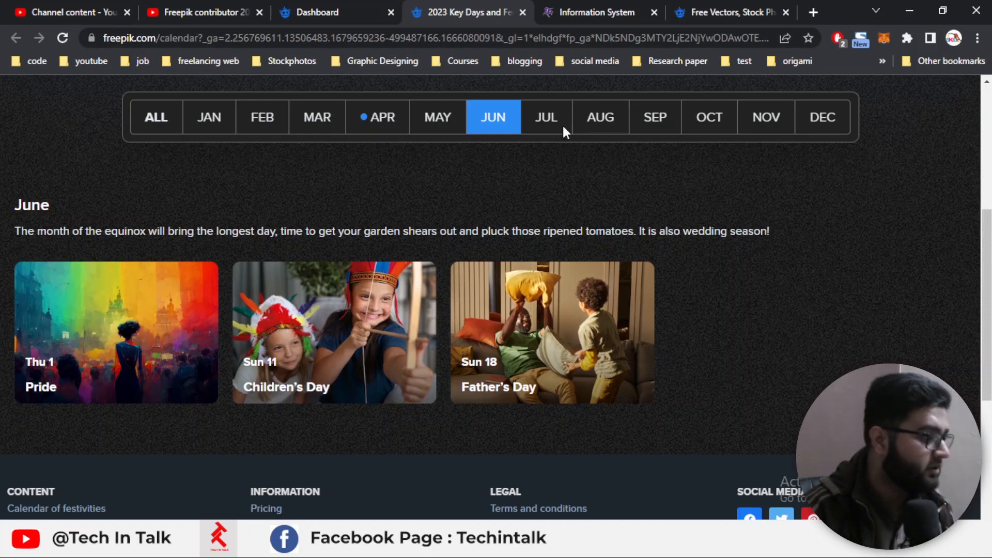
{"action": "left_click", "coordinate": [326, 12]}
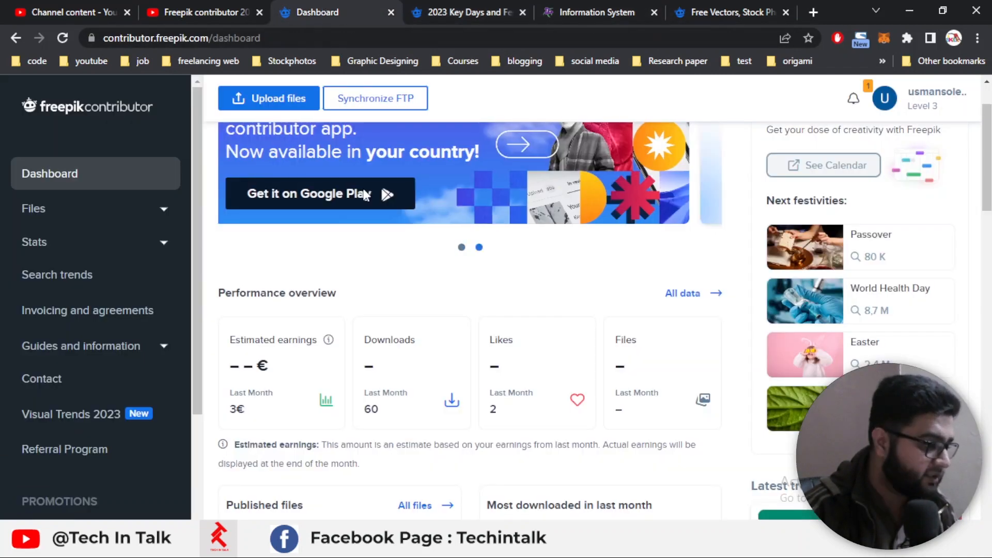
{"action": "scroll", "coordinate": [725, 222], "scroll_direction": "up", "scroll_amount": 2}
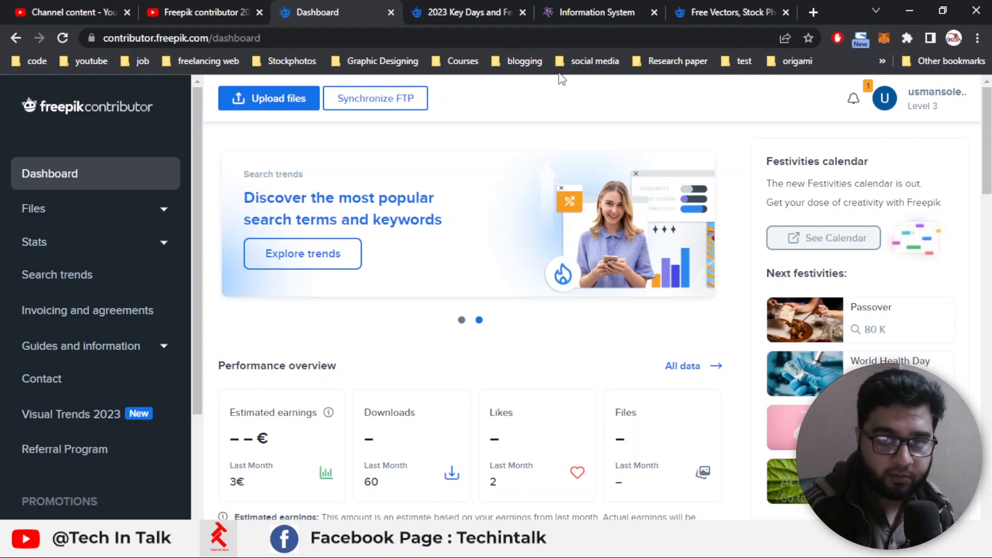
In the Iris tax portal, show the Declaration entries in the Inbox and switch to the advance view
{"action": "left_click", "coordinate": [573, 7]}
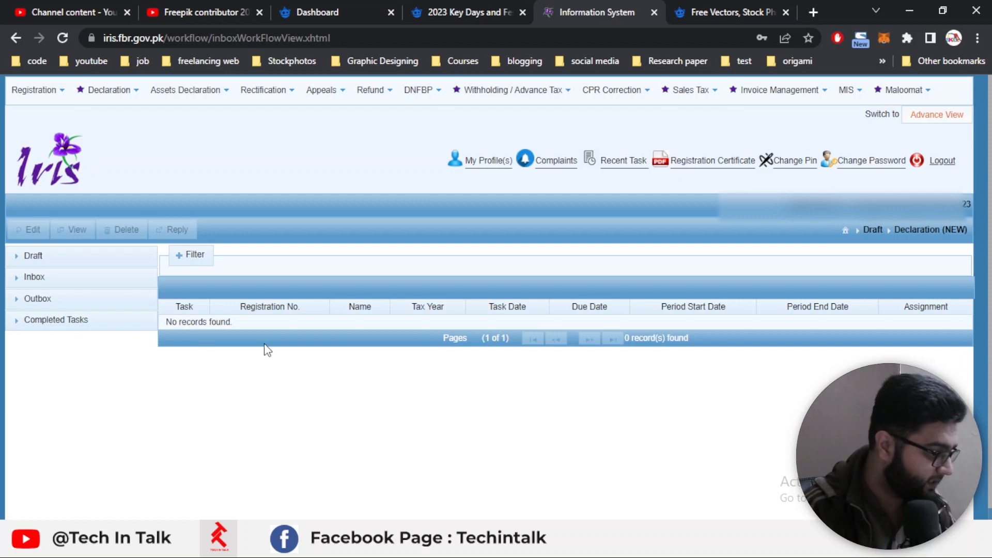
{"action": "left_click", "coordinate": [19, 280]}
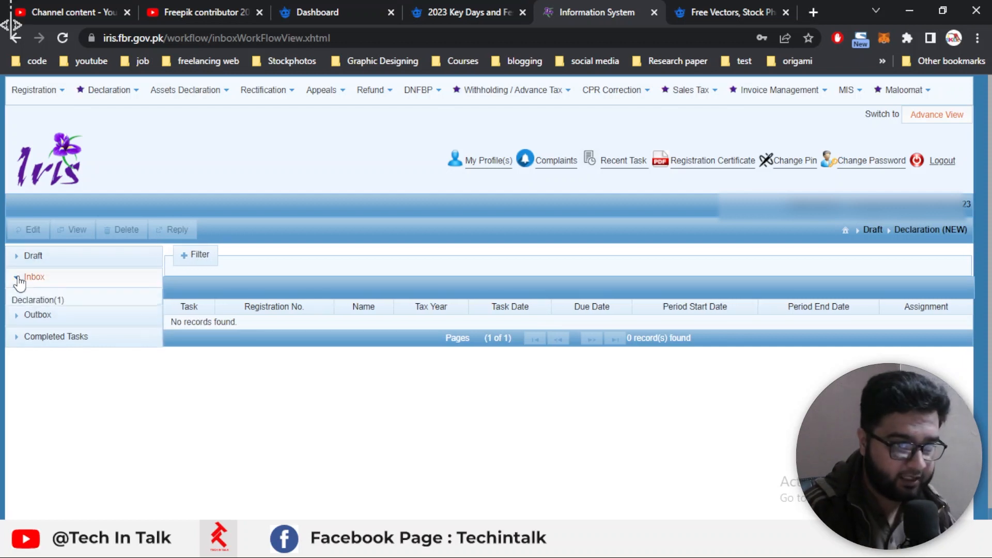
{"action": "left_click", "coordinate": [68, 302]}
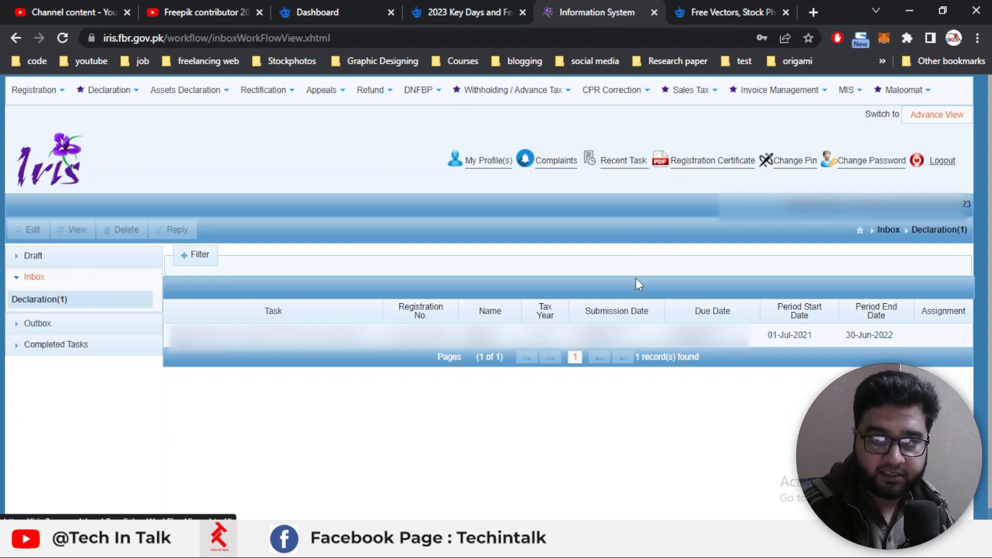
{"action": "left_click", "coordinate": [925, 118]}
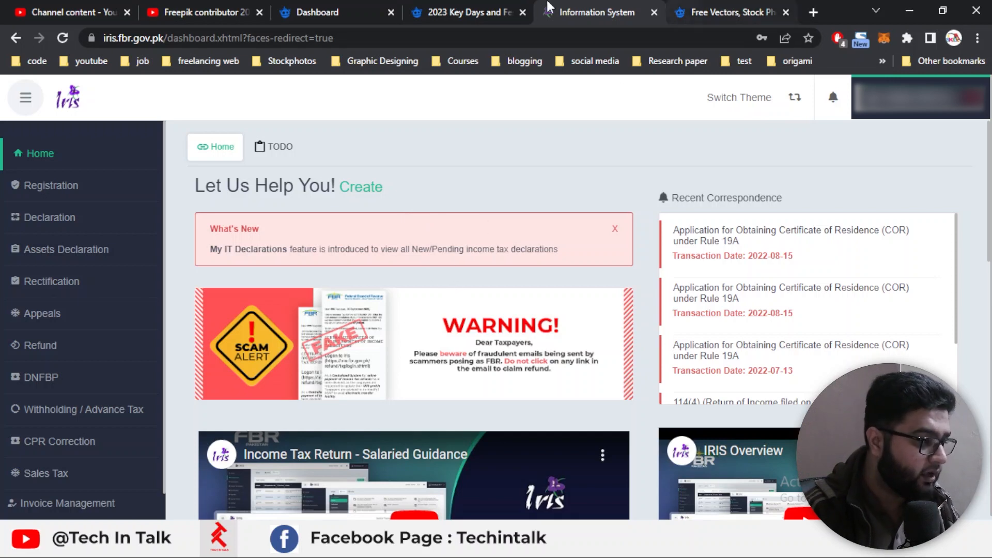
Return to the Freepik contributor dashboard, open the account's billing information, and show My documents in the Tax Center
{"action": "left_click", "coordinate": [343, 1]}
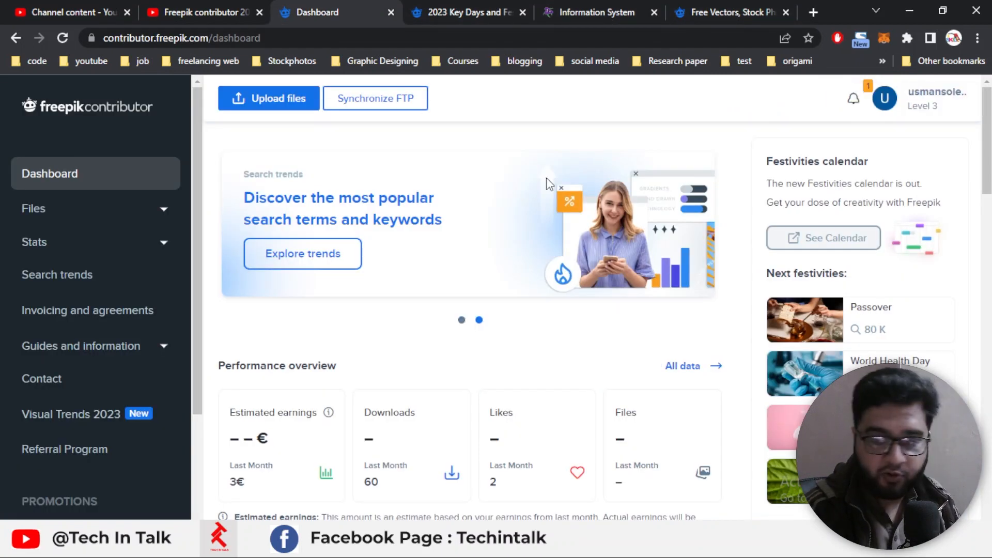
{"action": "left_click", "coordinate": [887, 105]}
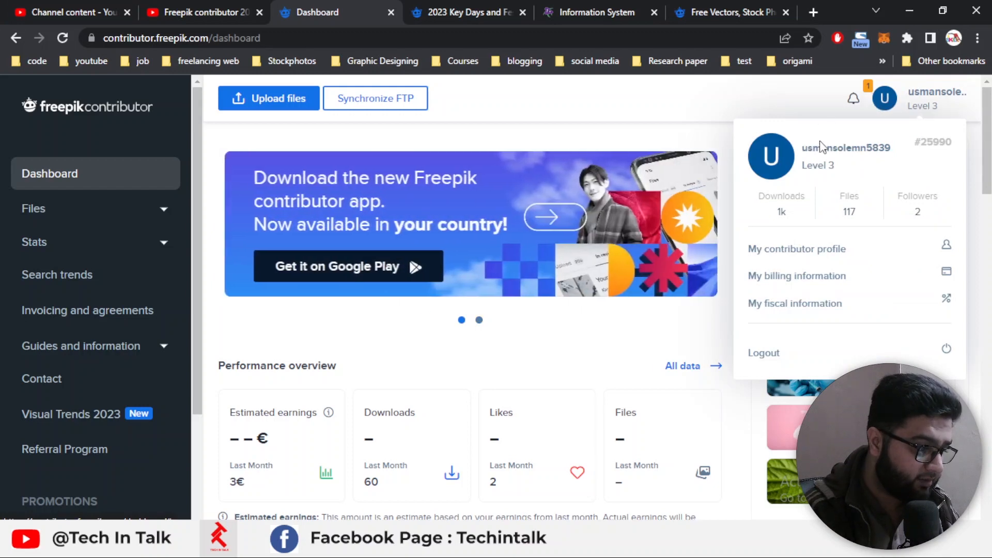
{"action": "left_click", "coordinate": [808, 282]}
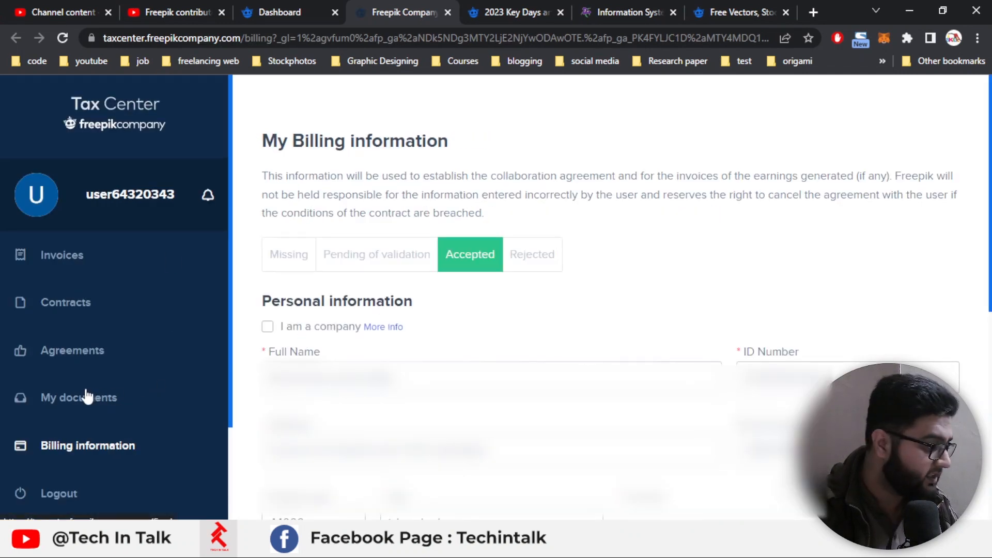
{"action": "left_click", "coordinate": [83, 400]}
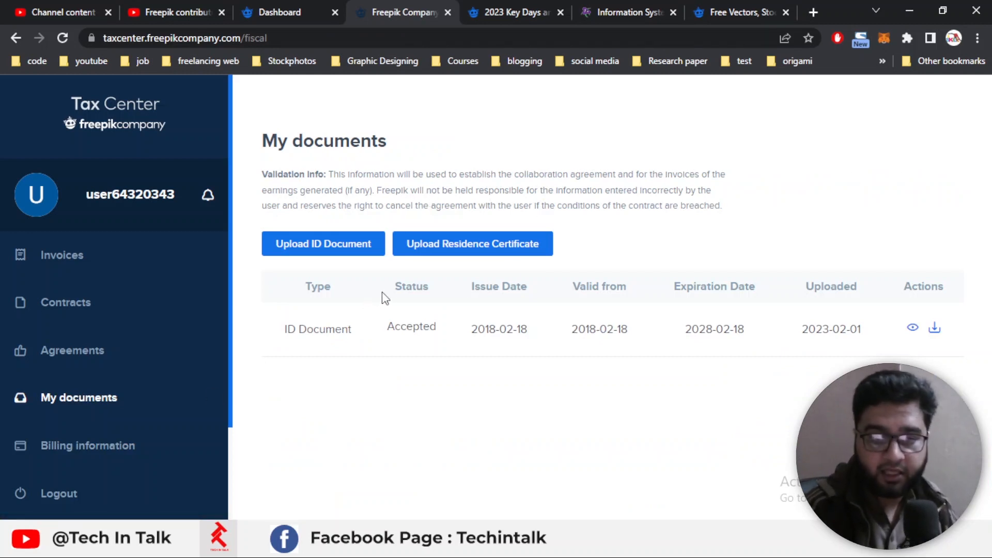
Open the ID document upload form and set the document to No expire
{"action": "left_click", "coordinate": [368, 253]}
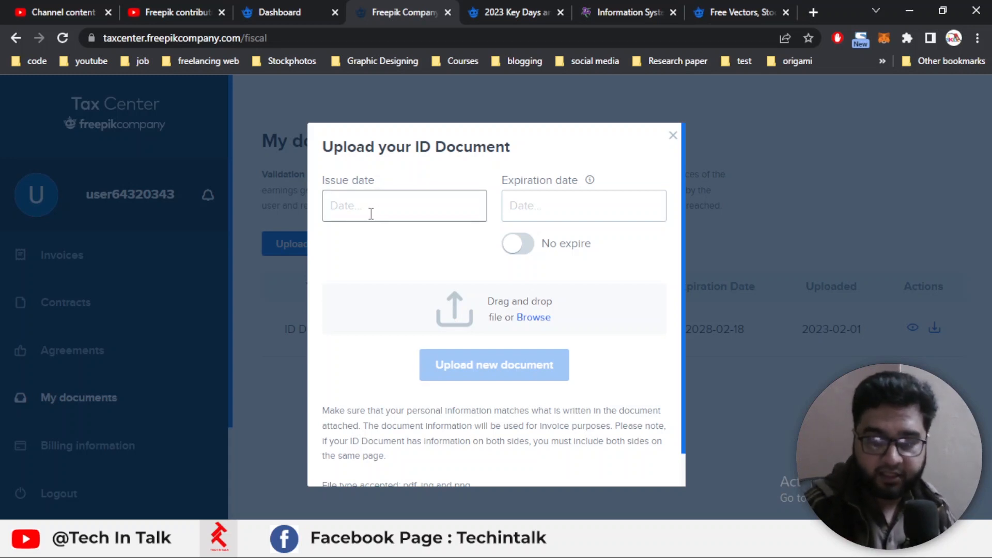
{"action": "scroll", "coordinate": [378, 326], "scroll_direction": "down", "scroll_amount": 1}
{"action": "scroll", "coordinate": [378, 326], "scroll_direction": "up", "scroll_amount": 1}
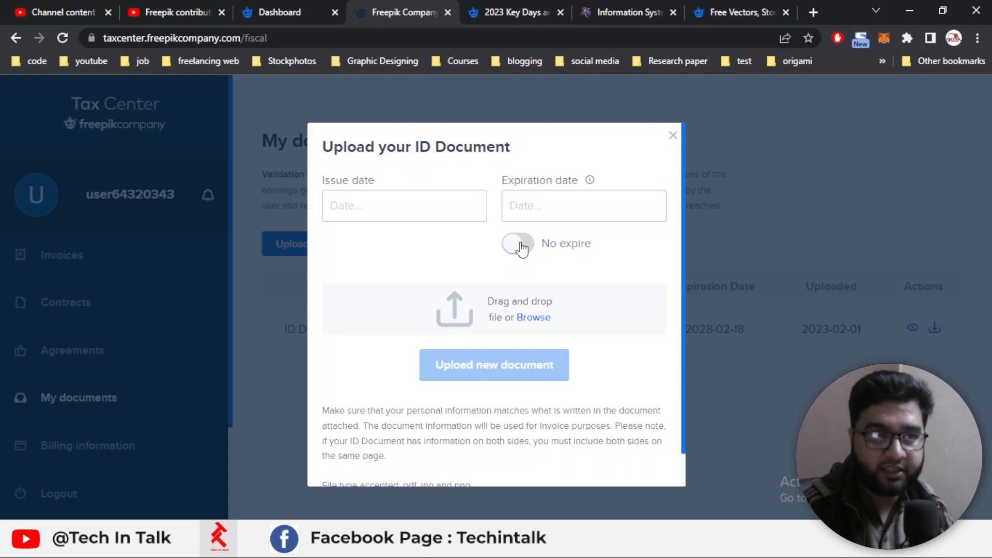
{"action": "left_click", "coordinate": [520, 245]}
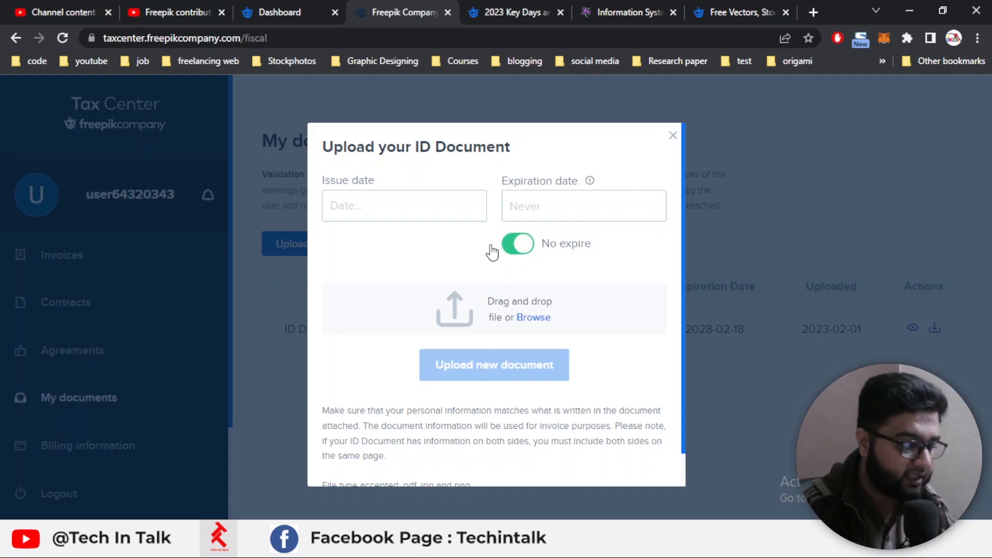
{"action": "scroll", "coordinate": [492, 253], "scroll_direction": "down", "scroll_amount": 1}
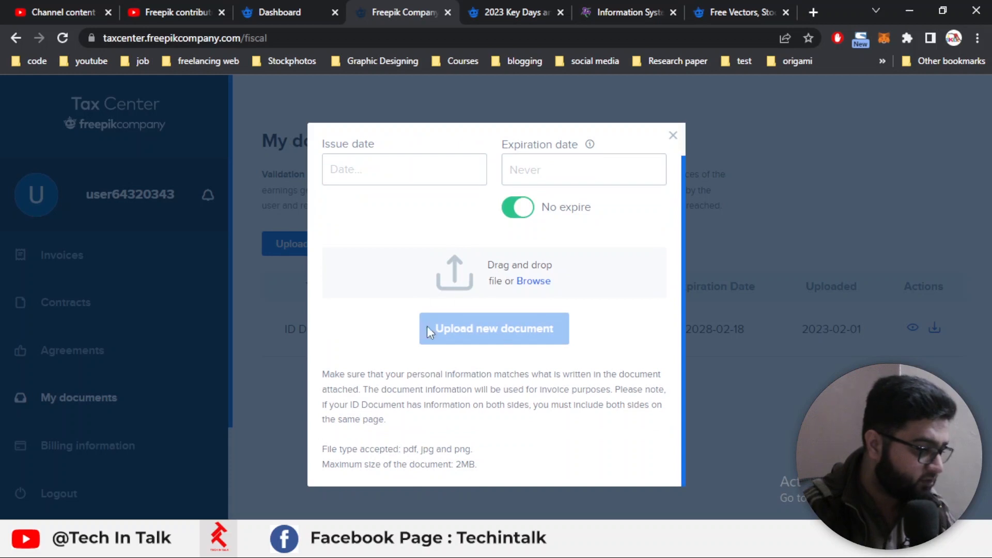
Review the accepted file types and maximum document size in the ID document upload form, and close the form
{"action": "left_click_drag", "start_coordinate": [490, 486], "coordinate": [311, 446]}
{"action": "left_click", "coordinate": [507, 469]}
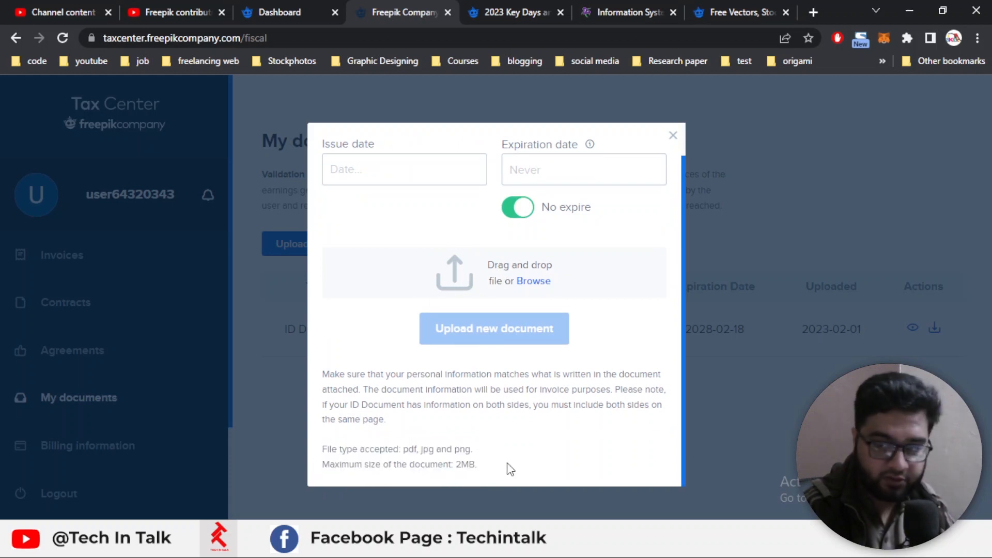
{"action": "left_click_drag", "start_coordinate": [488, 448], "coordinate": [407, 446]}
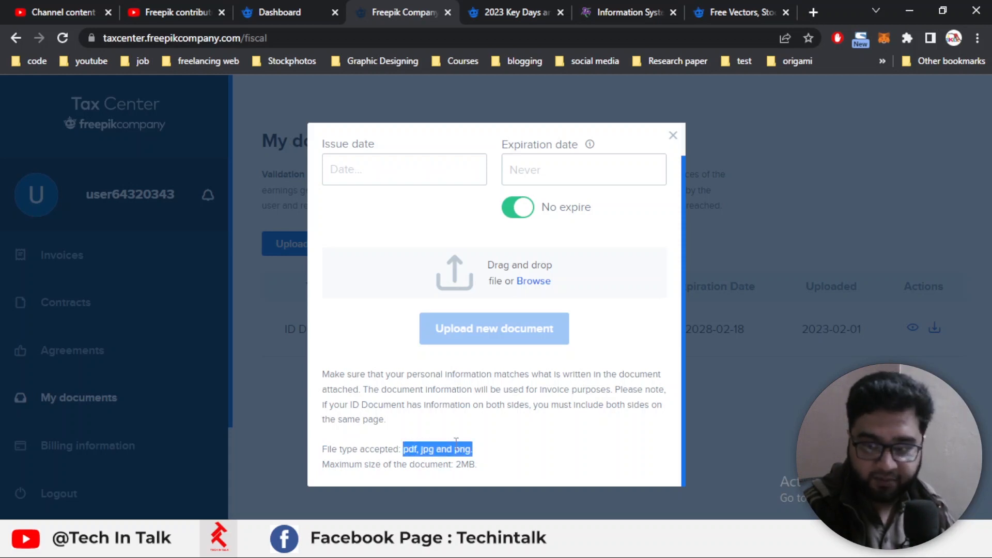
{"action": "left_click", "coordinate": [476, 443]}
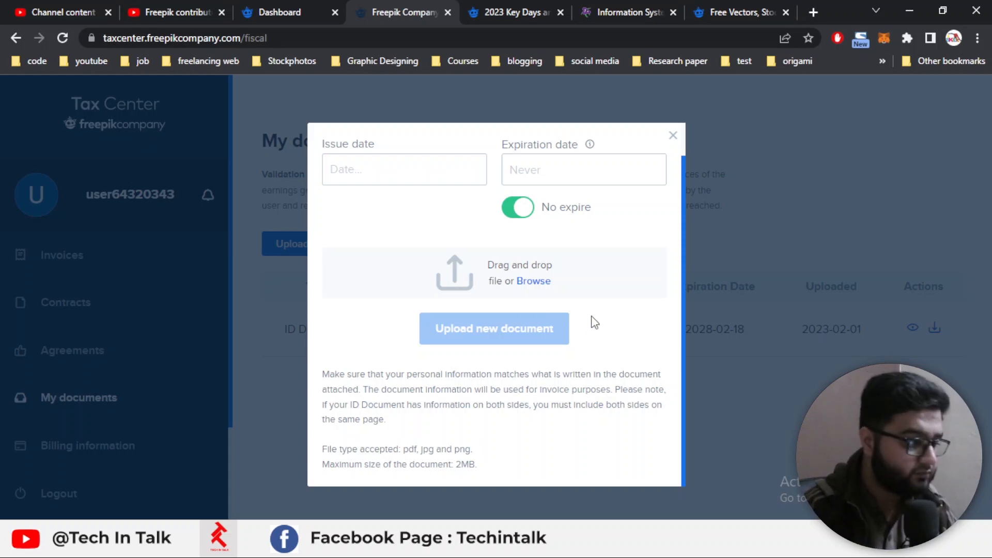
{"action": "left_click", "coordinate": [676, 133]}
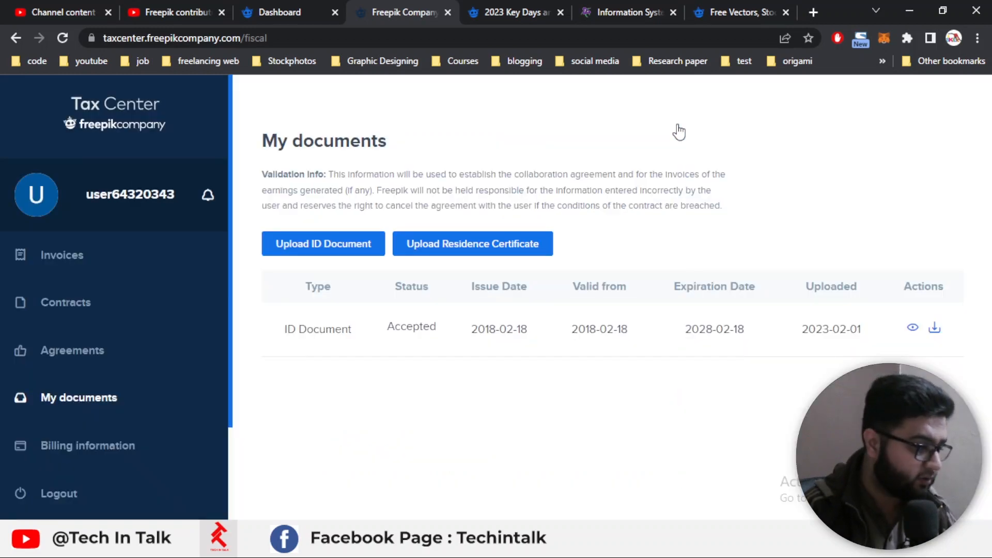
Open the residence certificate upload form and inspect its issue date and expiration date calendars and the expiration date hint
{"action": "left_click", "coordinate": [492, 251]}
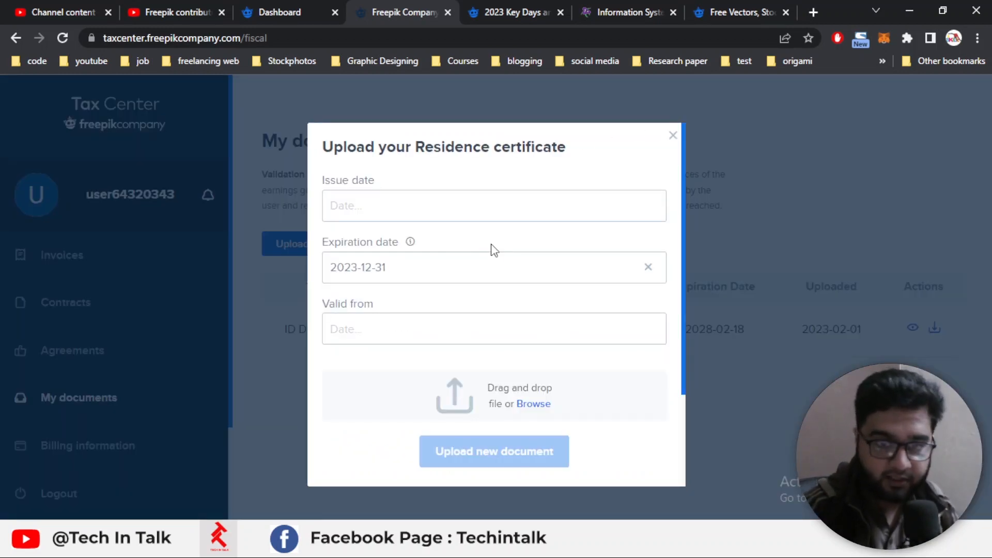
{"action": "left_click", "coordinate": [441, 216]}
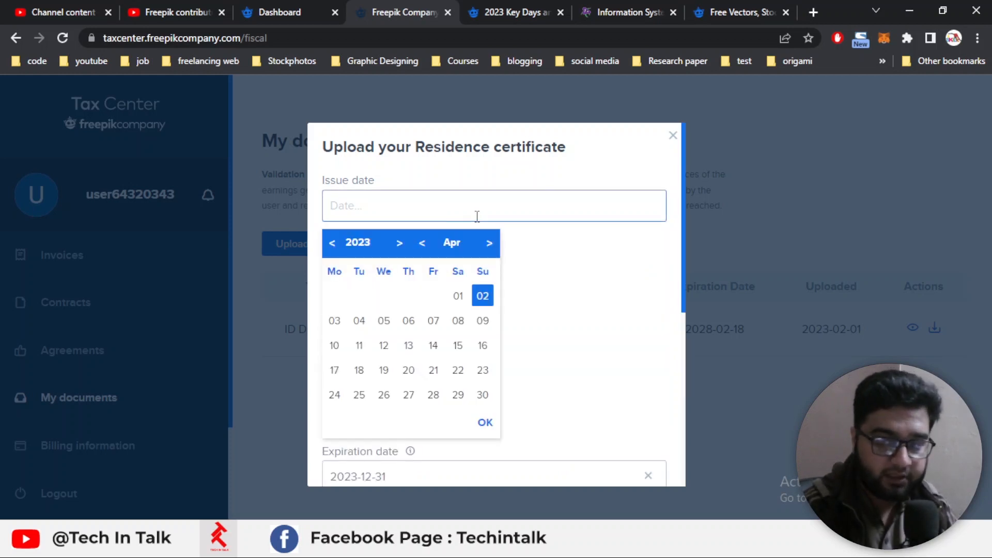
{"action": "left_click", "coordinate": [538, 281]}
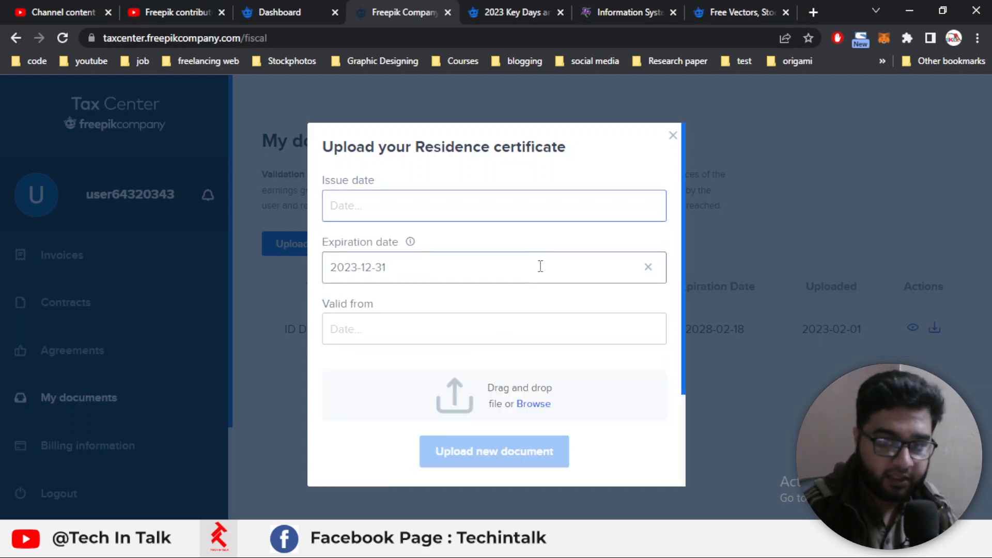
{"action": "left_click", "coordinate": [451, 269]}
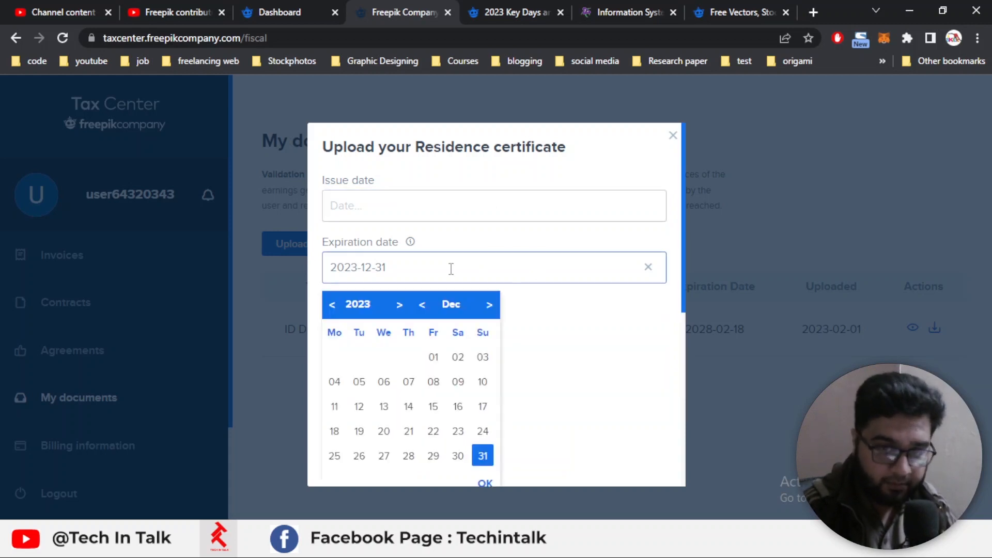
{"action": "left_click", "coordinate": [518, 301]}
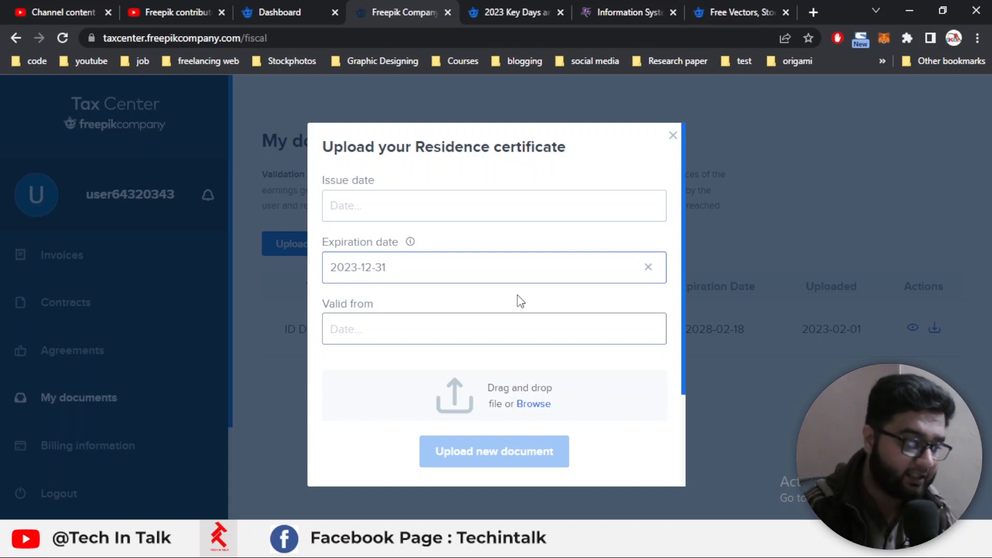
{"action": "mouse_move", "coordinate": [412, 244]}
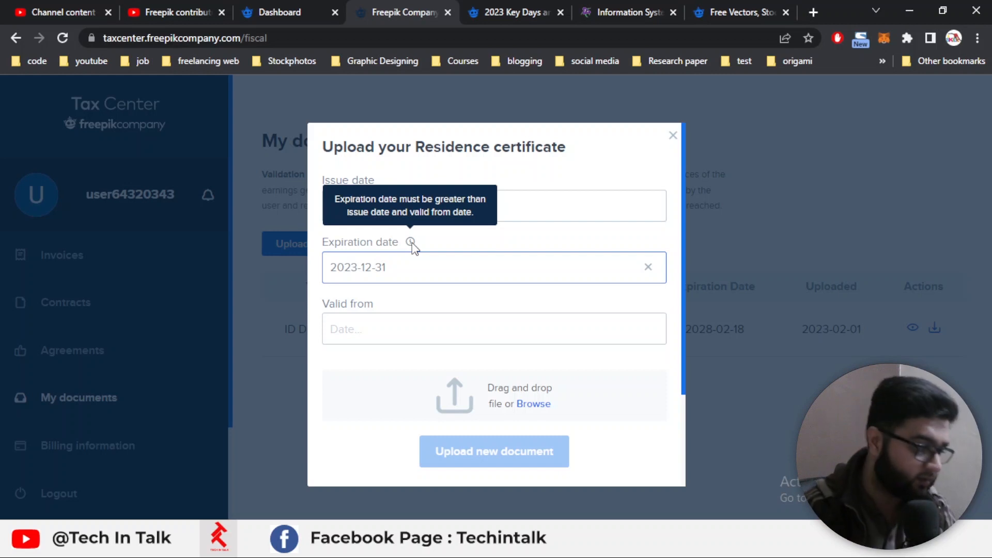
Examine the Valid from and Issue date calendars and the document requirements in the residence certificate form
{"action": "left_click", "coordinate": [438, 338]}
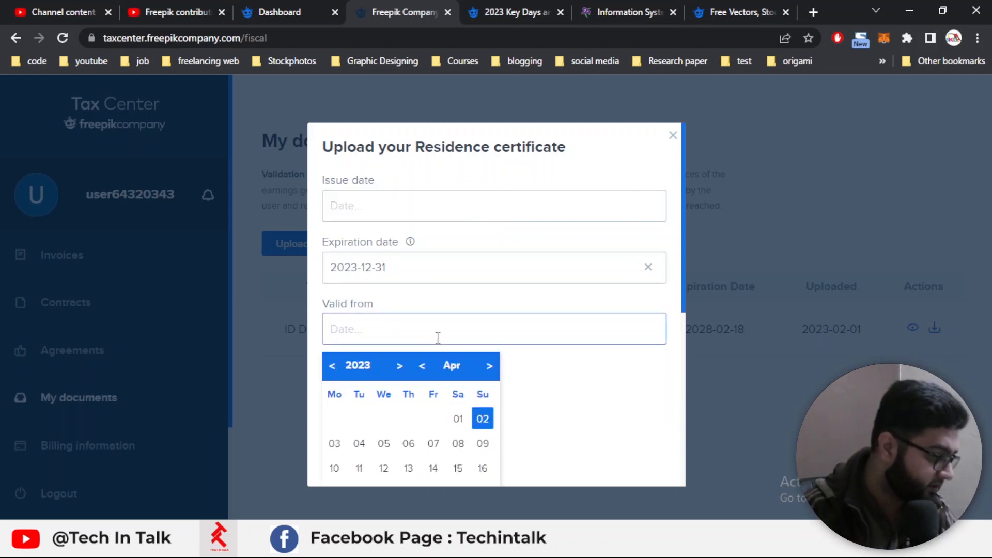
{"action": "left_click", "coordinate": [463, 274]}
{"action": "left_click", "coordinate": [555, 269]}
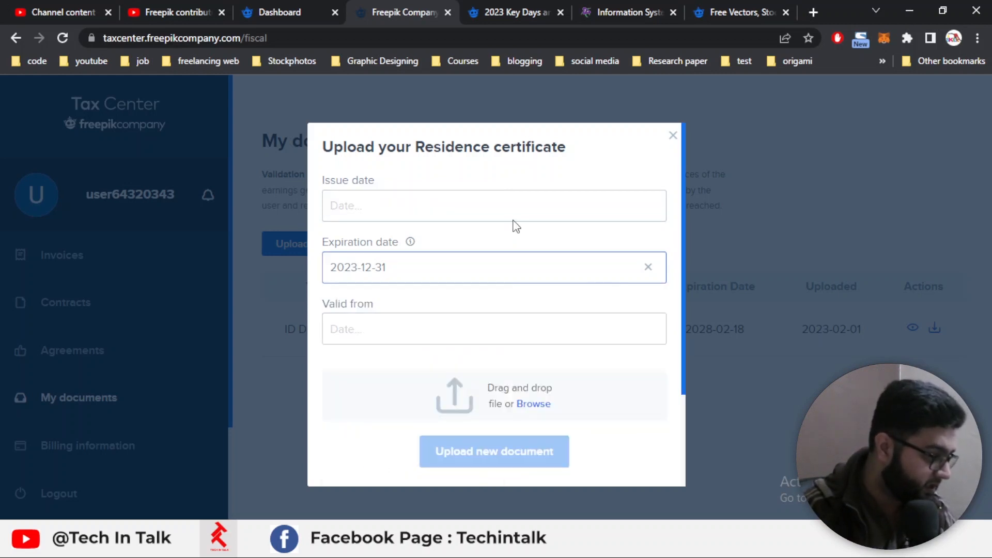
{"action": "left_click", "coordinate": [449, 335]}
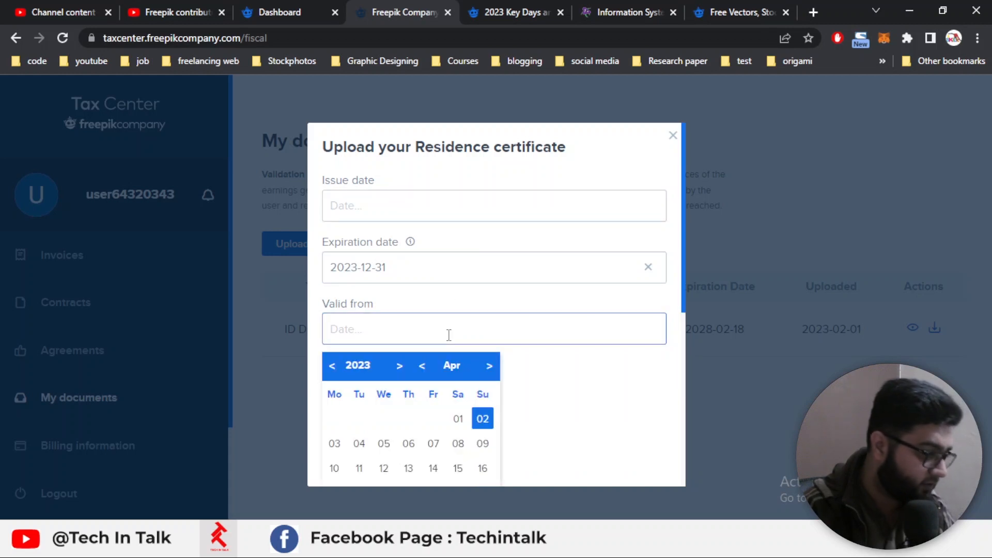
{"action": "scroll", "coordinate": [449, 309], "scroll_direction": "down", "scroll_amount": 2}
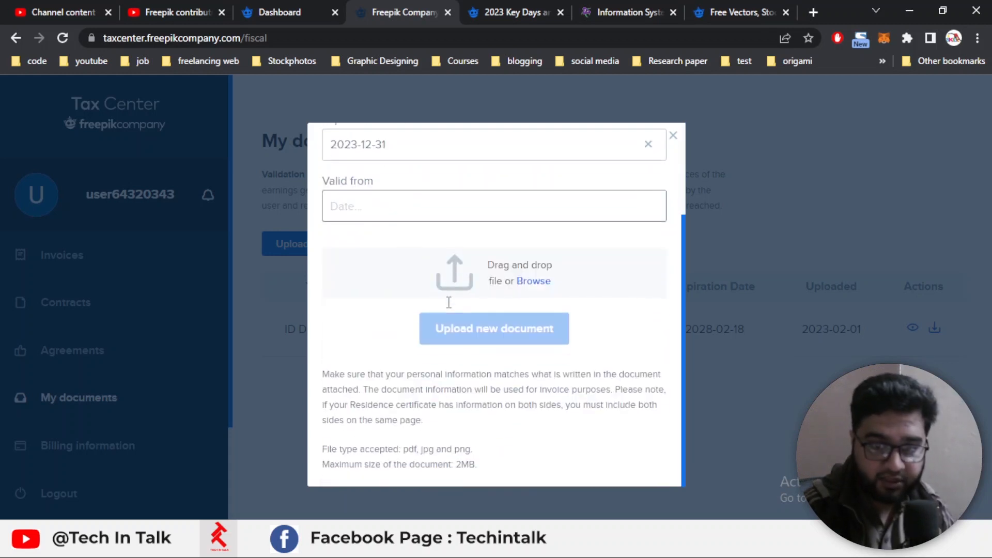
{"action": "scroll", "coordinate": [449, 305], "scroll_direction": "up", "scroll_amount": 2}
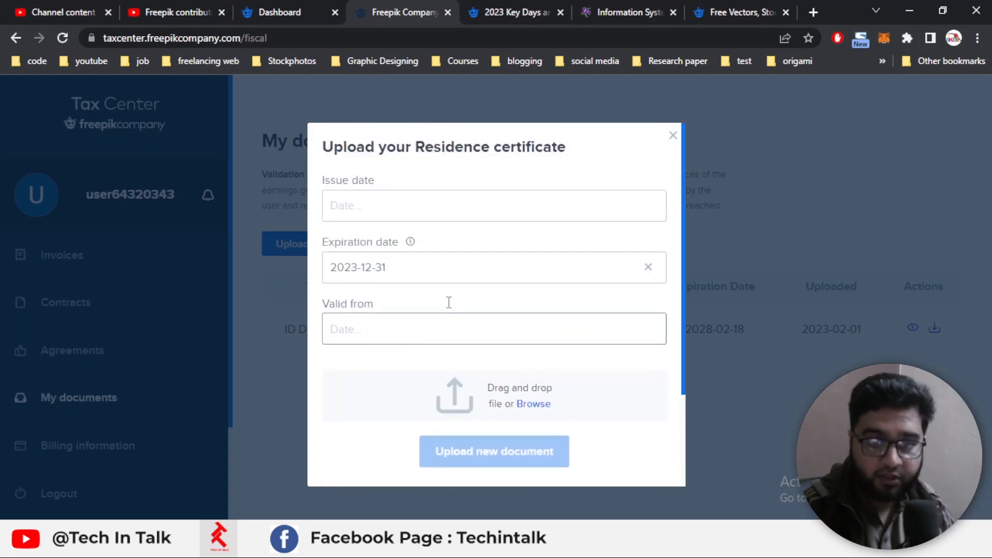
{"action": "left_click", "coordinate": [427, 201]}
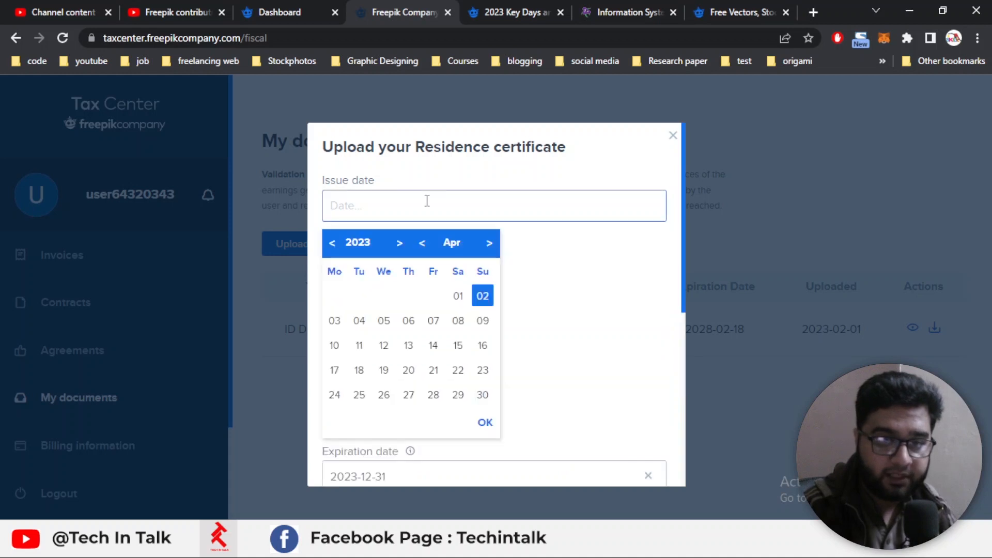
{"action": "left_click", "coordinate": [556, 238]}
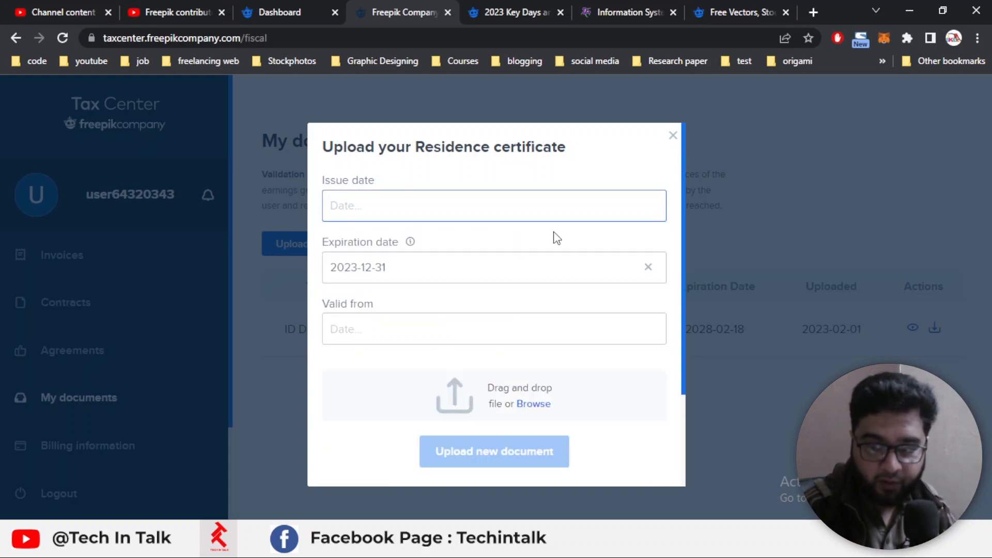
{"action": "left_click", "coordinate": [386, 333]}
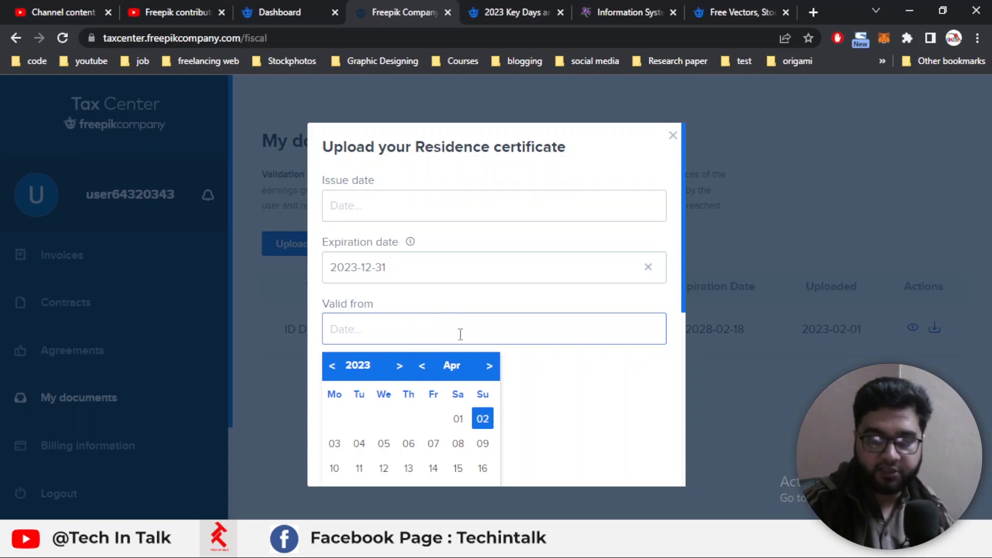
Clear the expiration date in the residence certificate form
{"action": "left_click", "coordinate": [445, 278]}
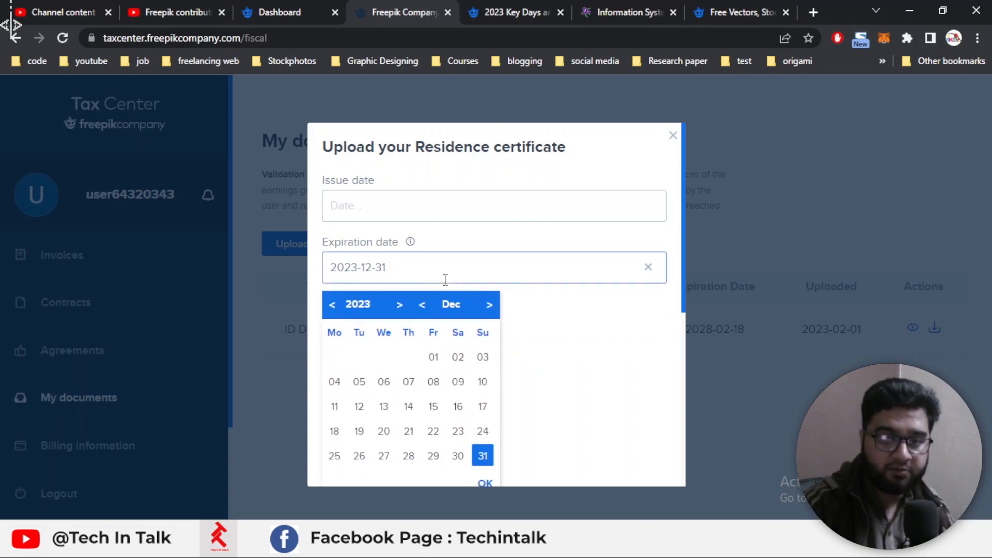
{"action": "left_click", "coordinate": [649, 267]}
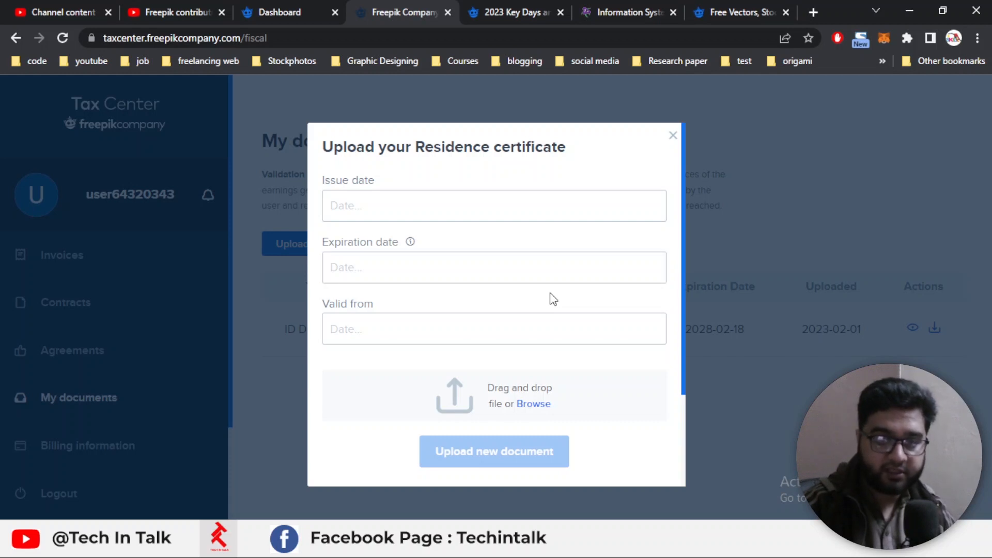
{"action": "left_click", "coordinate": [550, 273]}
{"action": "left_click", "coordinate": [565, 306]}
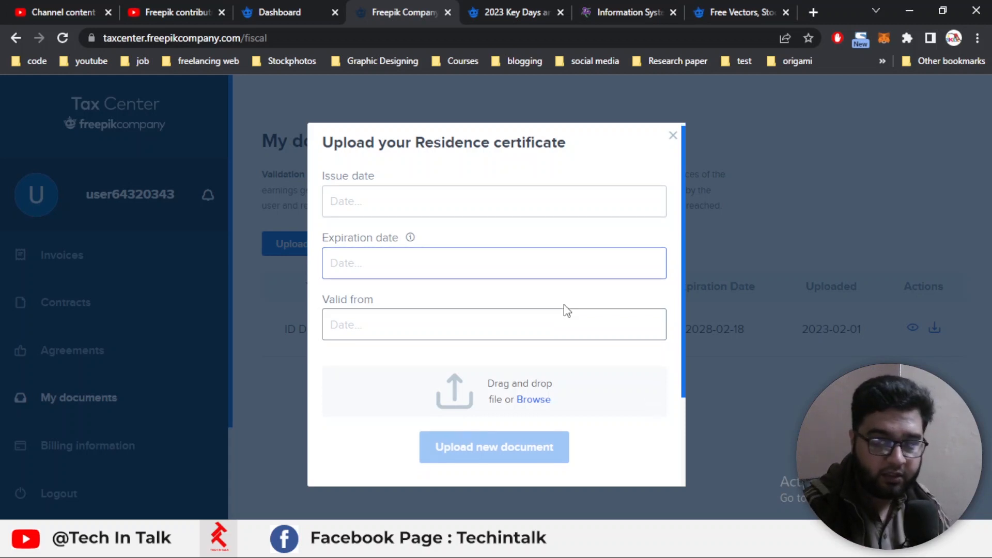
Review the accepted file types and maximum document size for the residence certificate
{"action": "scroll", "coordinate": [563, 305], "scroll_direction": "down", "scroll_amount": 2}
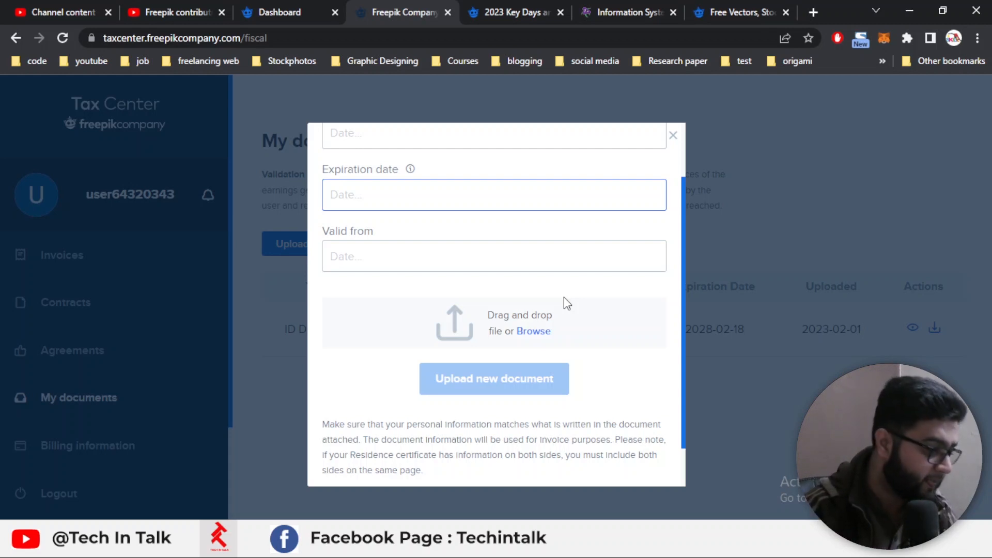
{"action": "scroll", "coordinate": [563, 297], "scroll_direction": "down", "scroll_amount": 2}
{"action": "left_click_drag", "start_coordinate": [500, 464], "coordinate": [313, 458]}
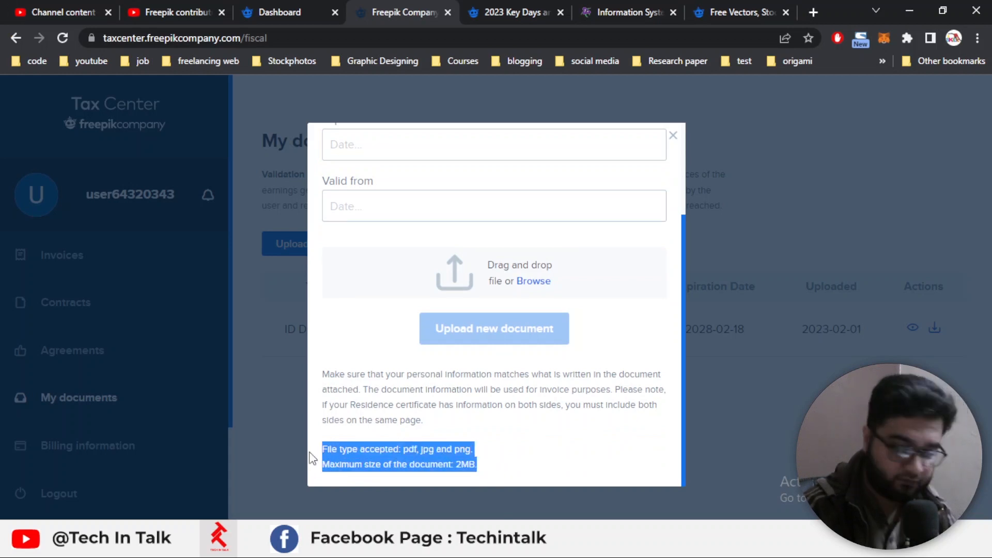
{"action": "left_click", "coordinate": [496, 456]}
{"action": "left_click_drag", "start_coordinate": [490, 465], "coordinate": [456, 461]}
{"action": "left_click", "coordinate": [549, 453]}
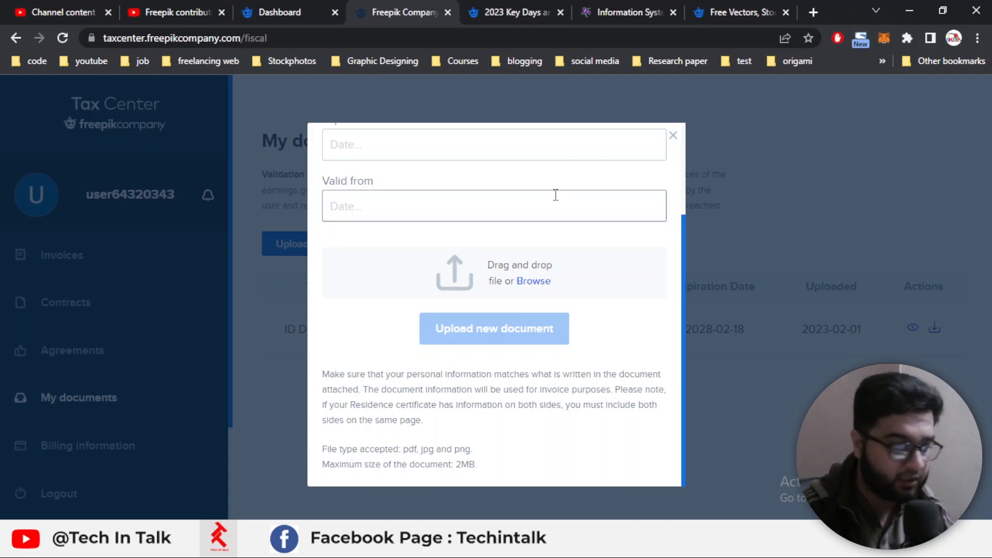
{"action": "scroll", "coordinate": [621, 204], "scroll_direction": "up", "scroll_amount": 3}
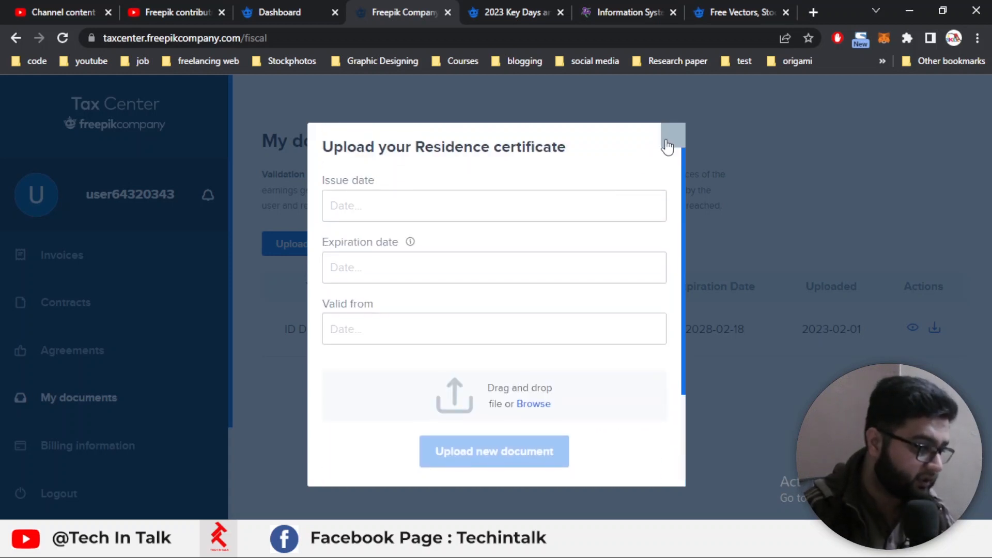
Close the residence certificate form and check the uploaded ID document's status under My documents
{"action": "left_click", "coordinate": [672, 136]}
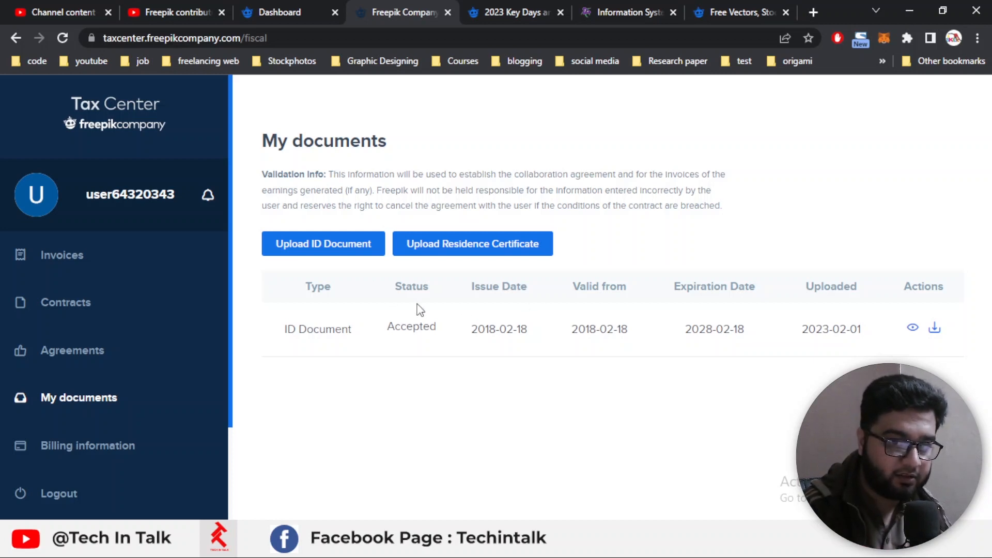
{"action": "left_click_drag", "start_coordinate": [441, 319], "coordinate": [383, 332]}
{"action": "left_click", "coordinate": [448, 412]}
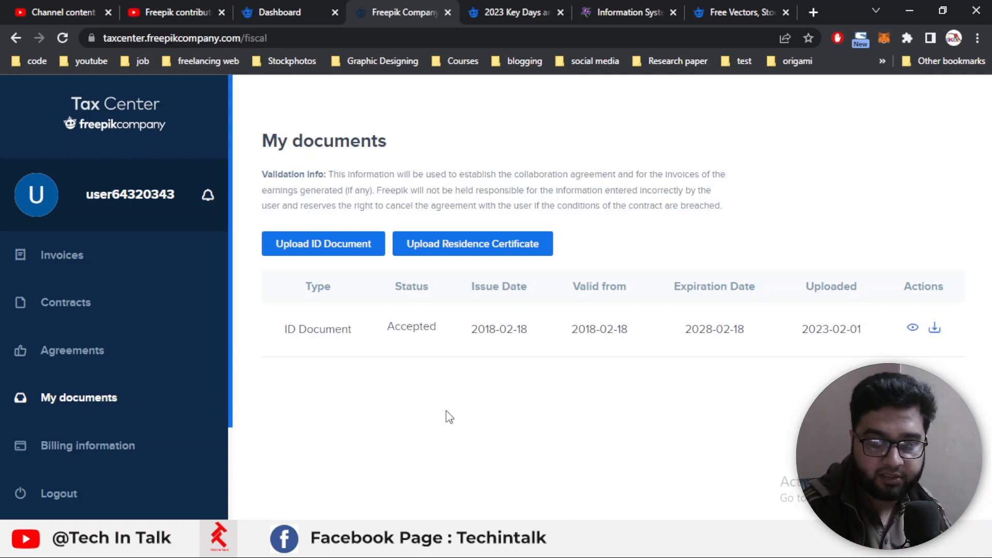